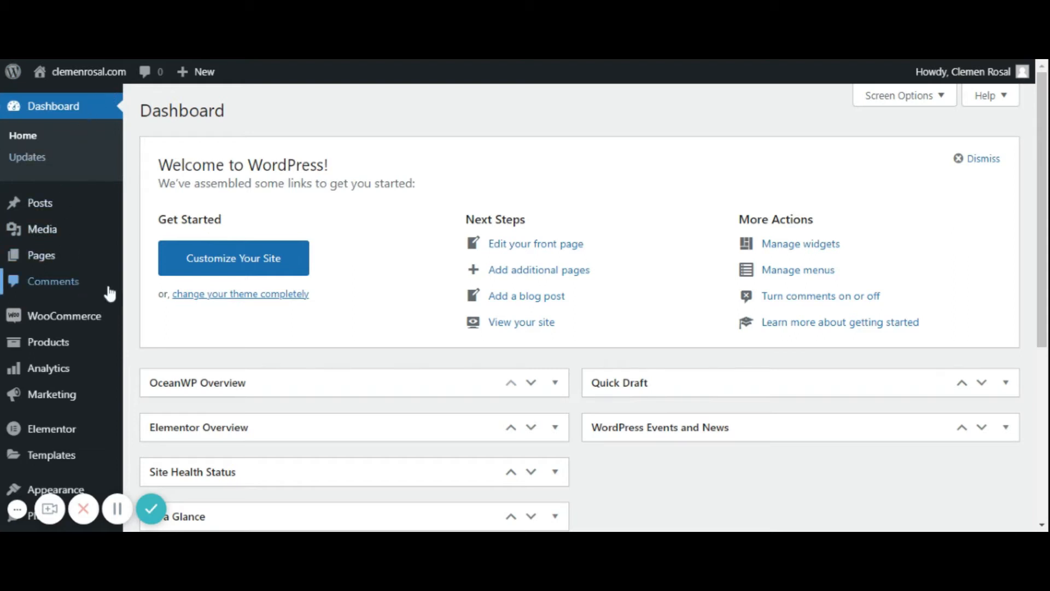
# Step: Start a new product in the store and name it "T-shirt"
pyautogui.moveTo(57, 343)
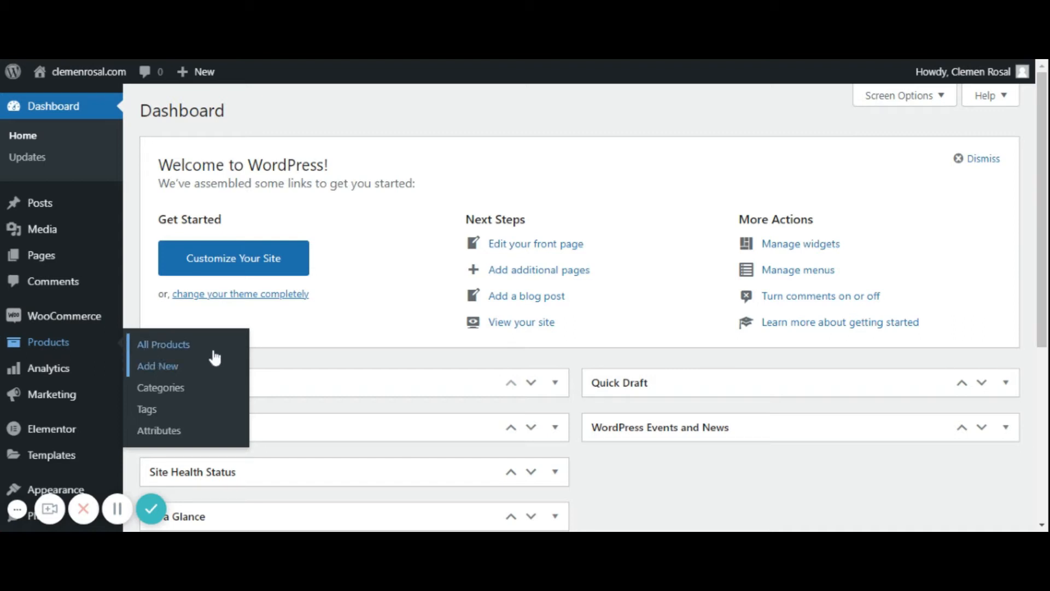
pyautogui.click(213, 365)
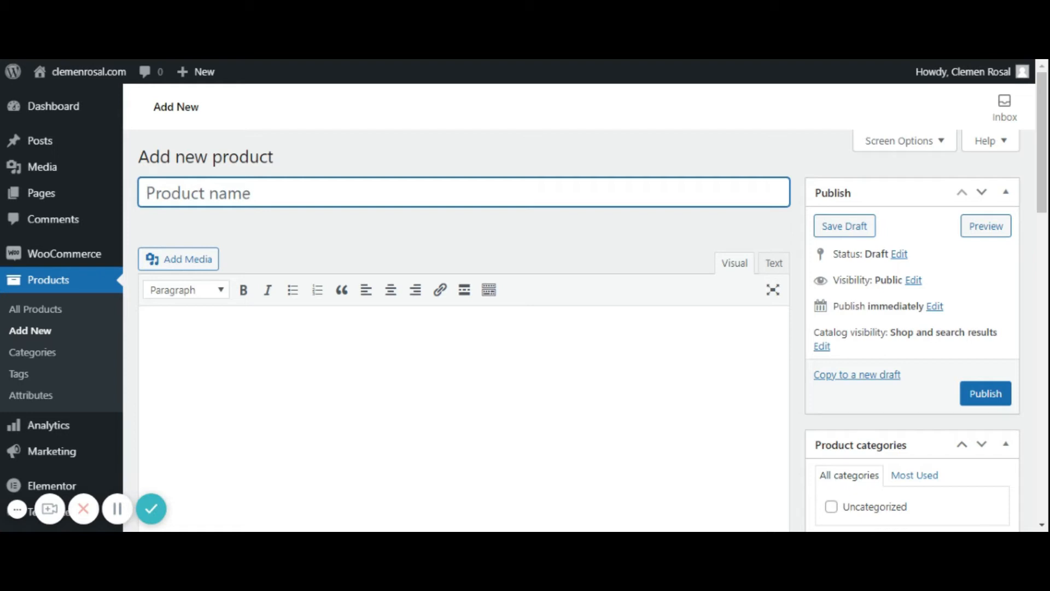
pyautogui.write('T-shirt')
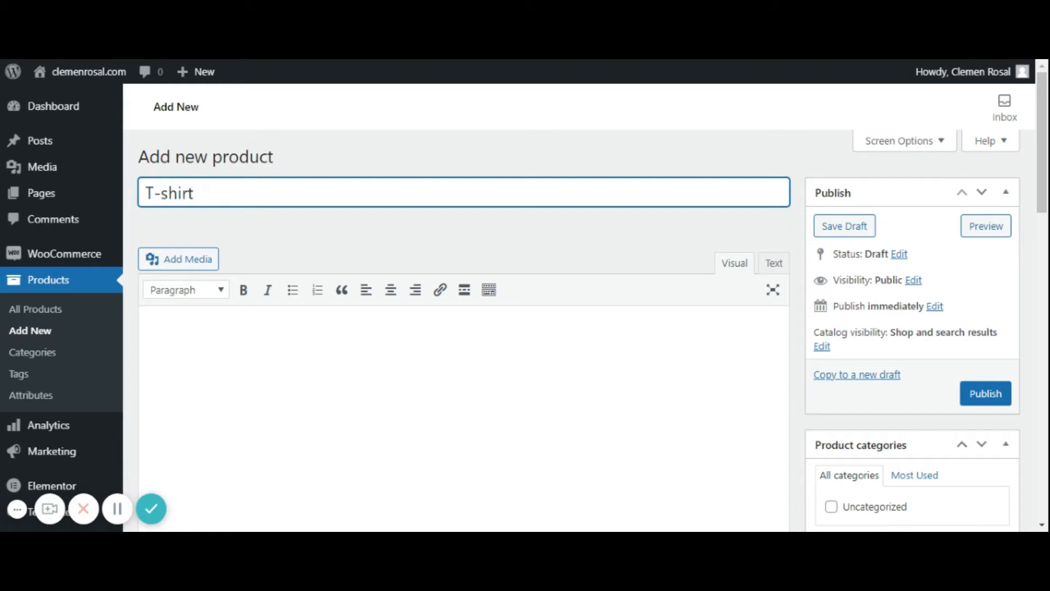
pyautogui.click(151, 509)
# Step: Enter "Brand new shirt." as the product's main description
pyautogui.scroll(-1, 464, 350)
pyautogui.click(148, 246)
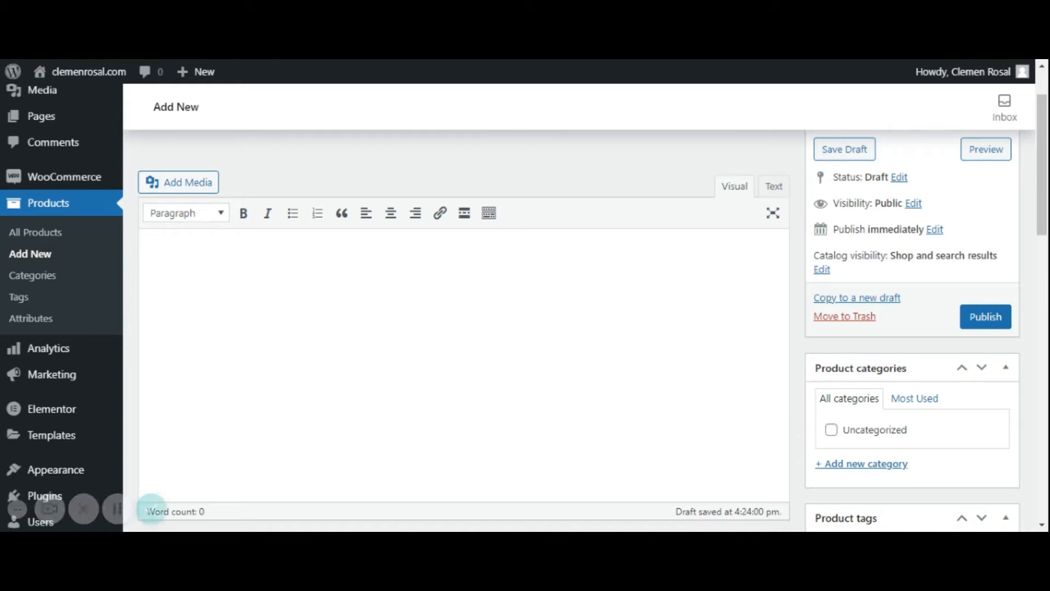
pyautogui.scroll(-3, 464, 329)
pyautogui.scroll(2, 464, 274)
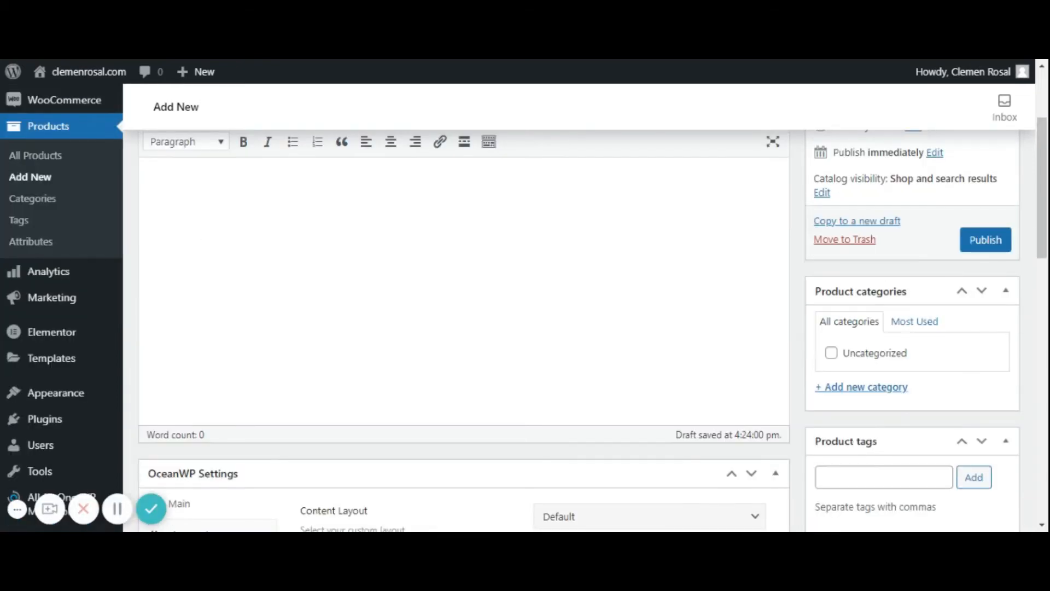
pyautogui.write('n')
pyautogui.write('ew s')
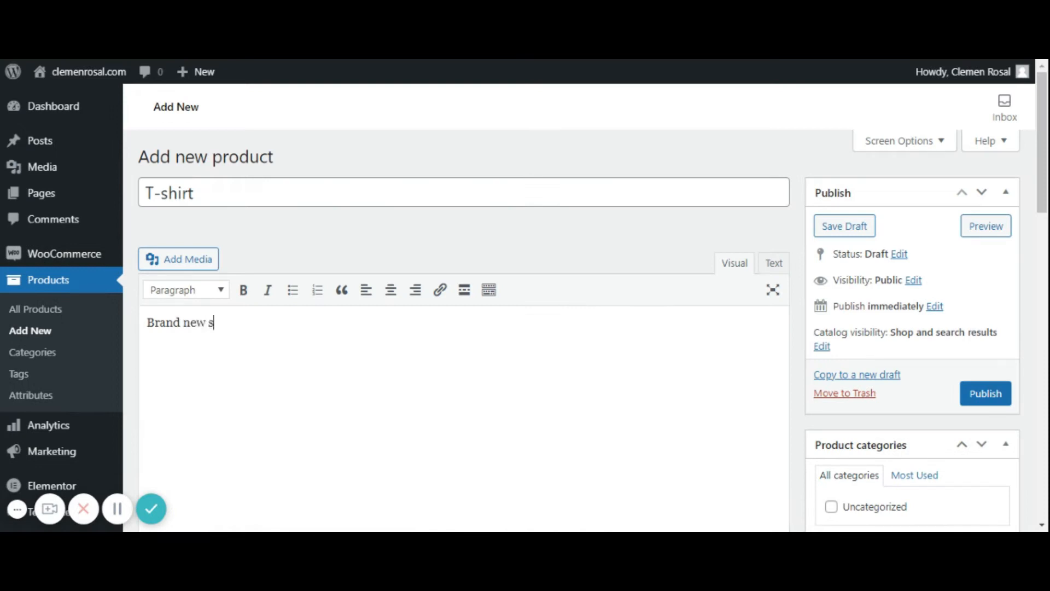
pyautogui.write('hirt.')
pyautogui.press('Return')
# Step: Go to the product short description and place the cursor in its empty text area
pyautogui.scroll(-4, 525, 307)
pyautogui.scroll(-10, 525, 306)
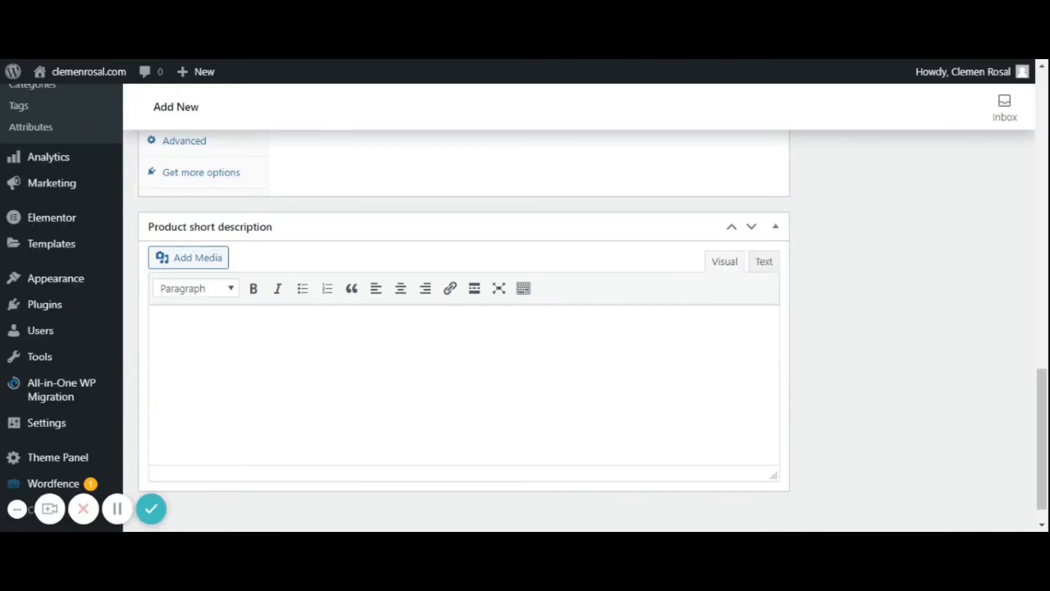
pyautogui.scroll(-1, 525, 306)
pyautogui.click(158, 290)
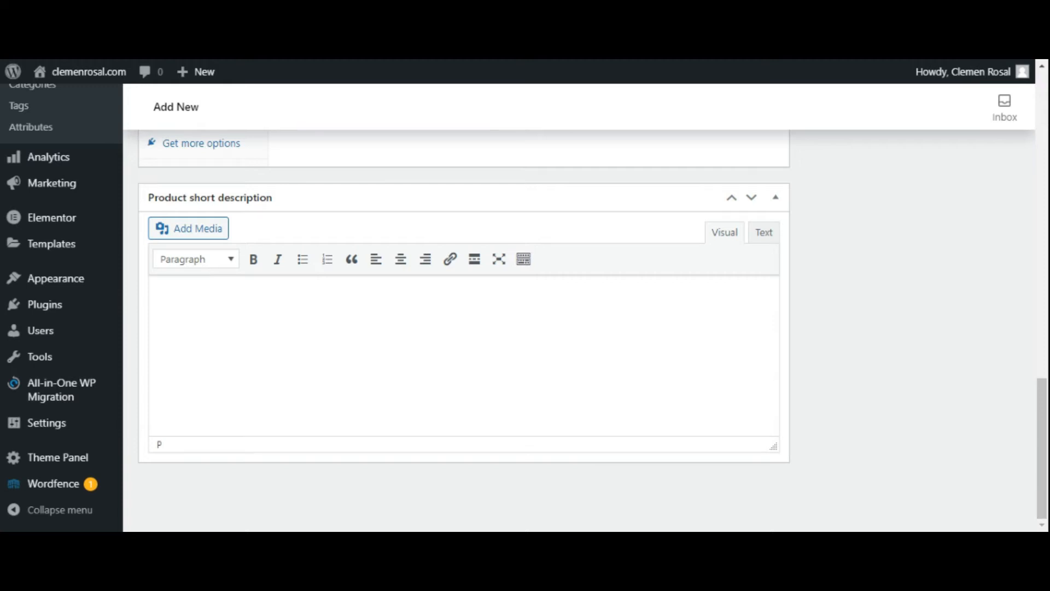
# Step: Examine the product types available for the product data, keeping Simple product selected
pyautogui.scroll(5, 464, 328)
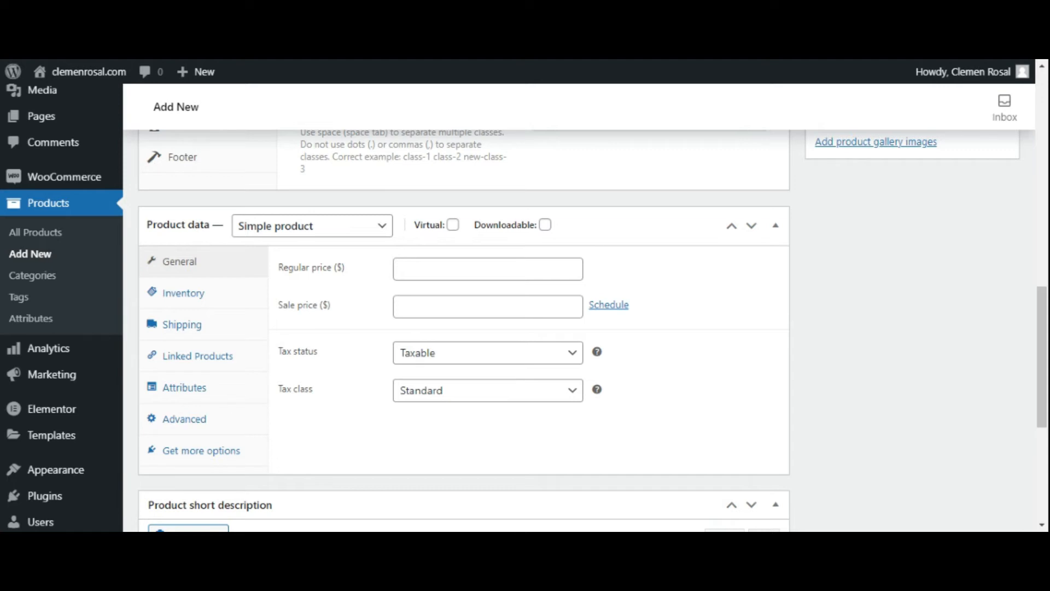
pyautogui.click(382, 237)
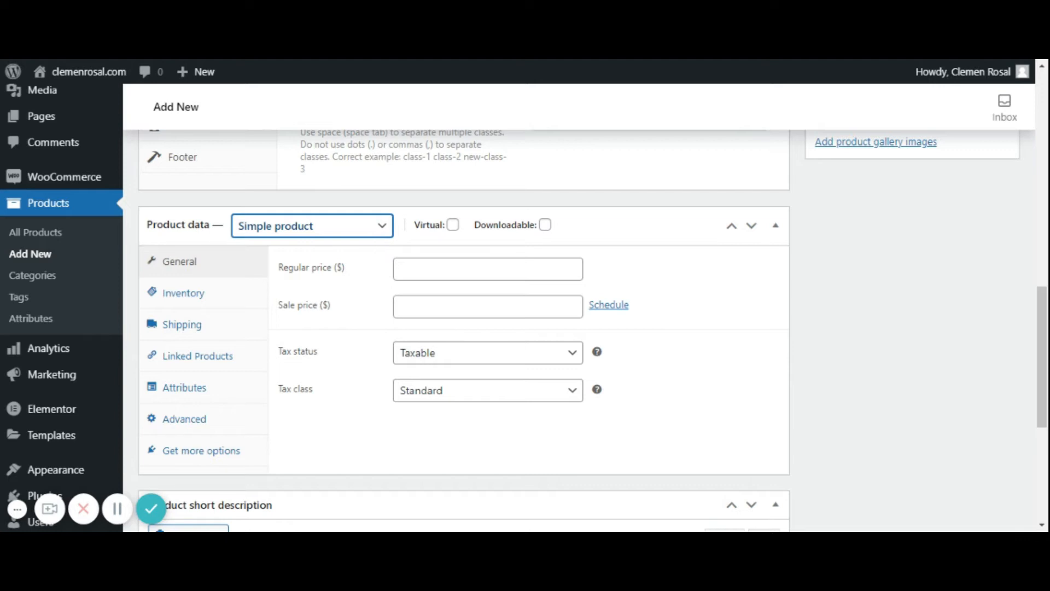
pyautogui.click(412, 60)
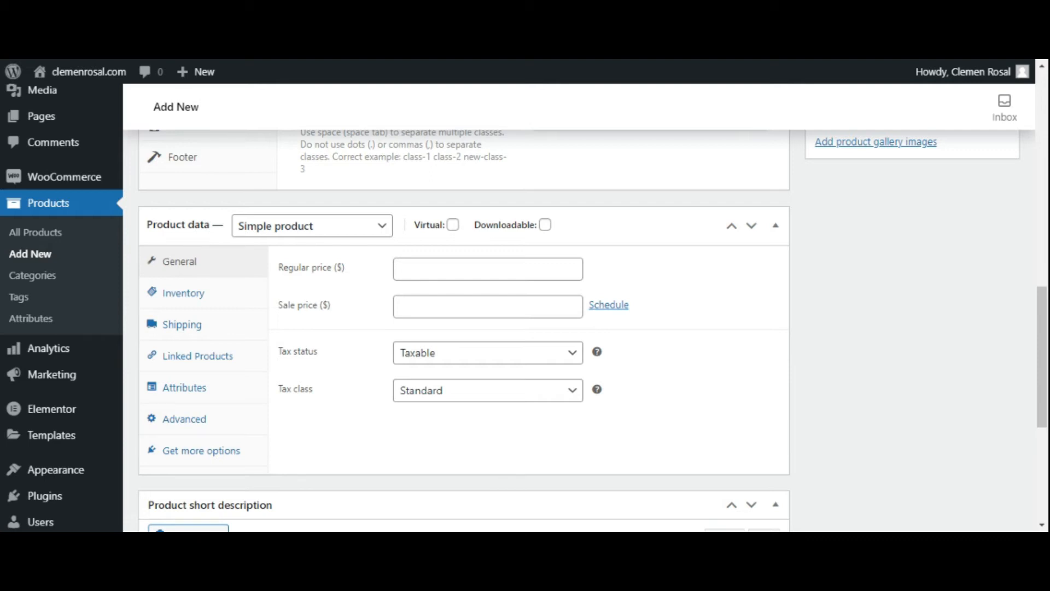
pyautogui.click(285, 232)
pyautogui.click(312, 226)
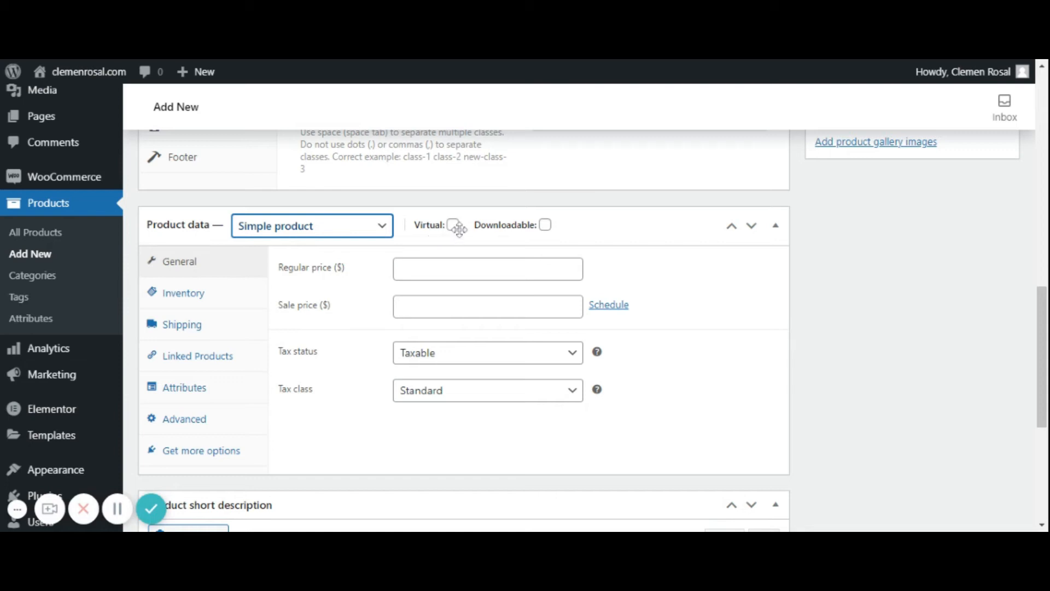
pyautogui.click(426, 63)
# Step: Set the regular price to $15 and the sale price to $10, keeping tax status Taxable and tax class Standard
pyautogui.click(408, 271)
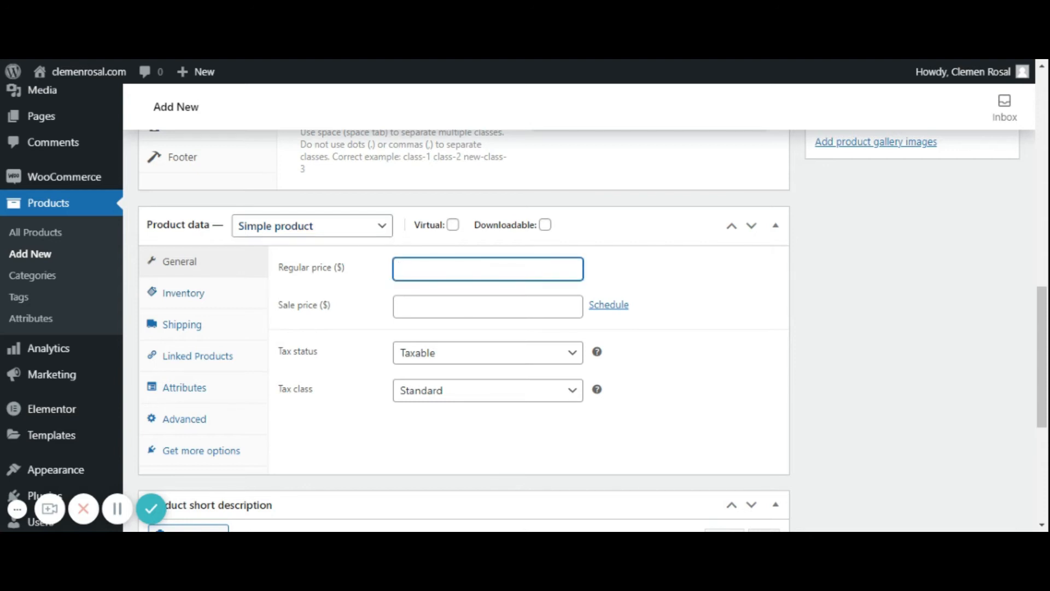
pyautogui.write('15')
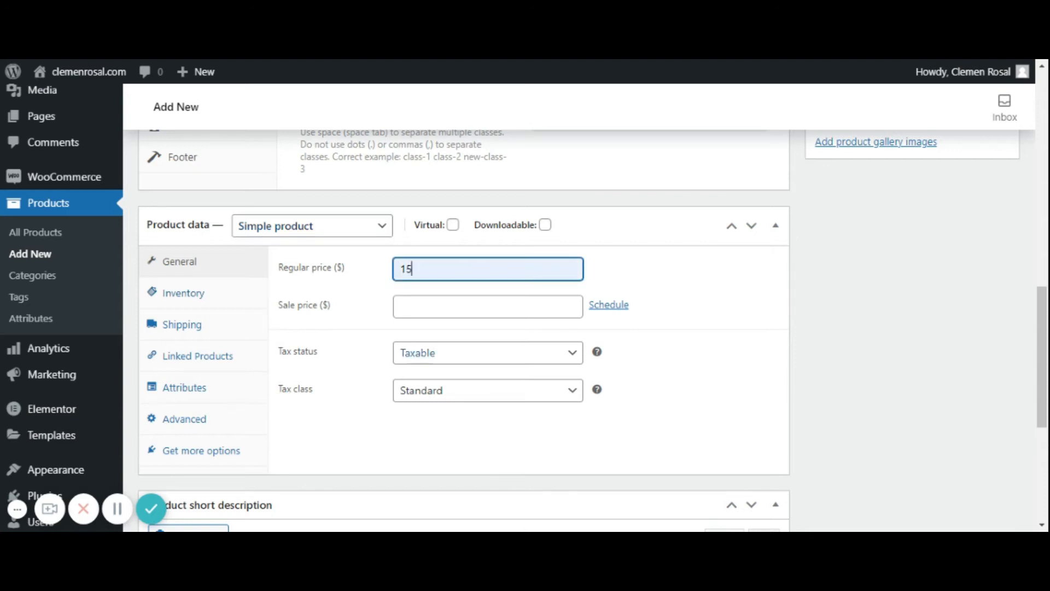
pyautogui.click(407, 307)
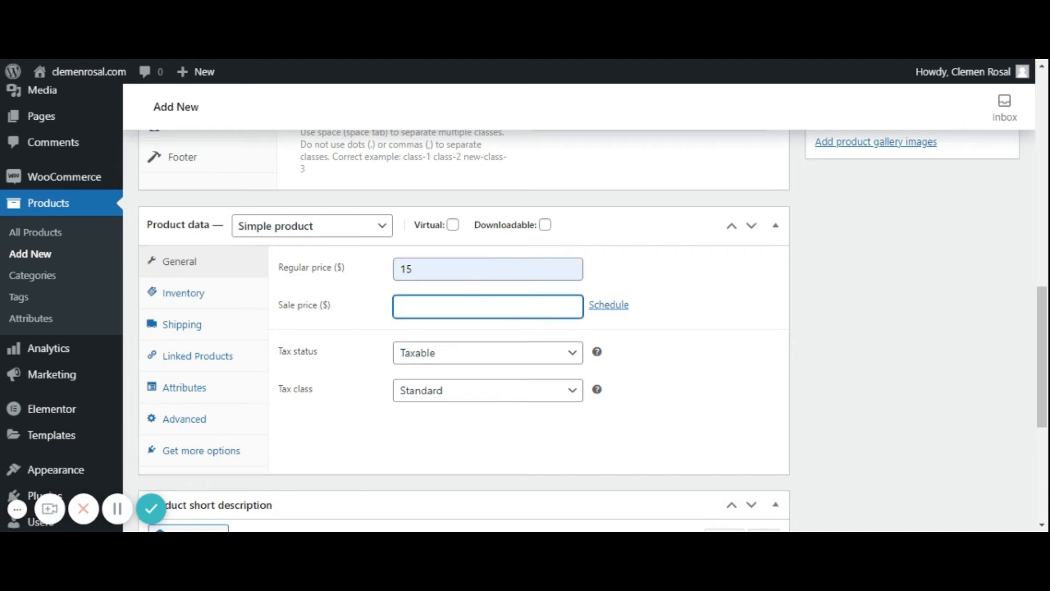
pyautogui.write('10')
pyautogui.click(484, 360)
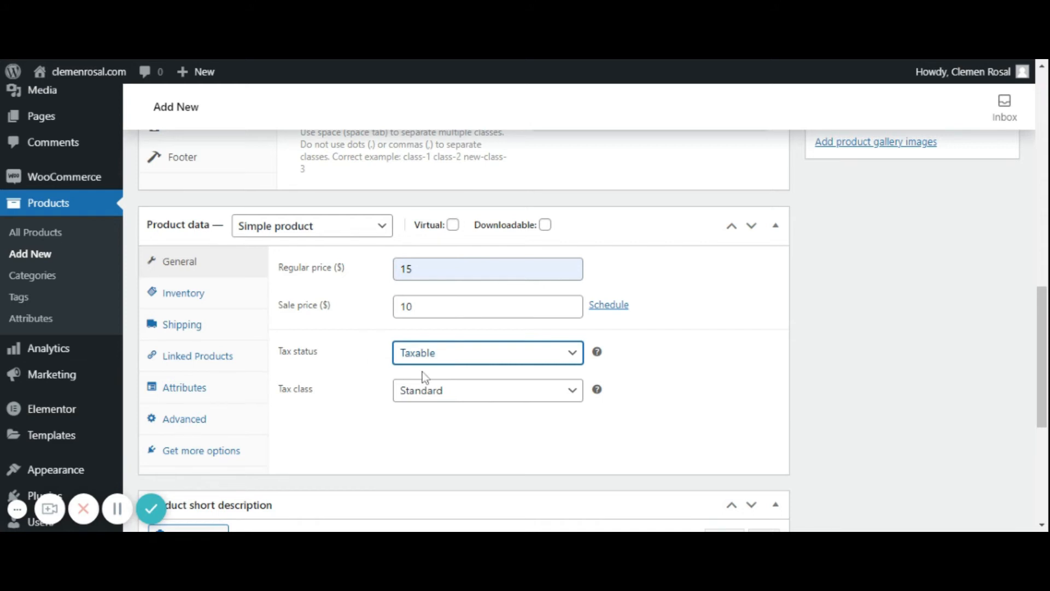
pyautogui.click(428, 392)
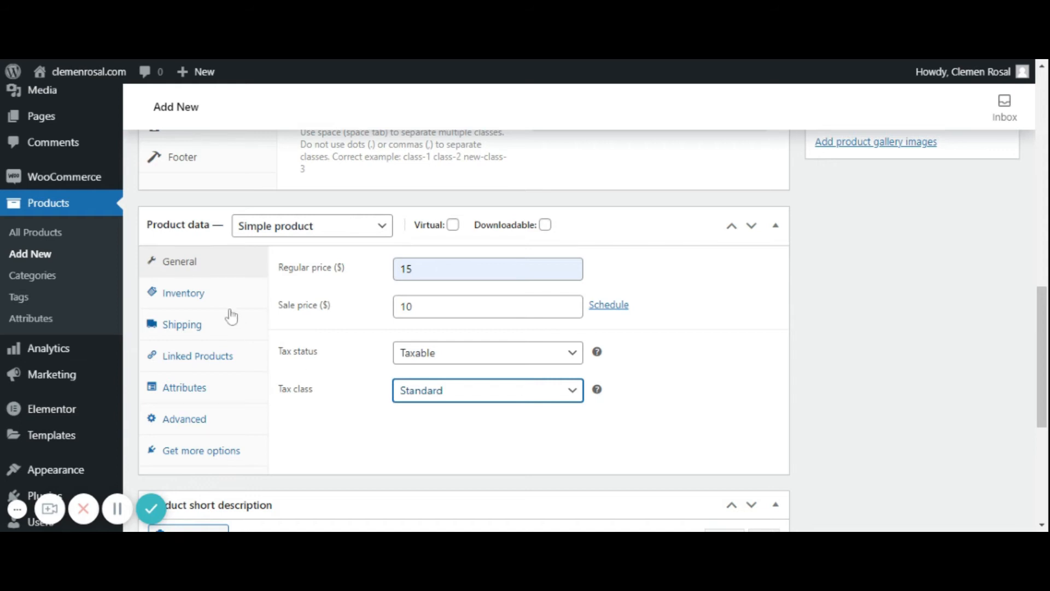
# Step: Enable stock management at product level in the inventory settings and set the stock quantity to 15
pyautogui.click(179, 295)
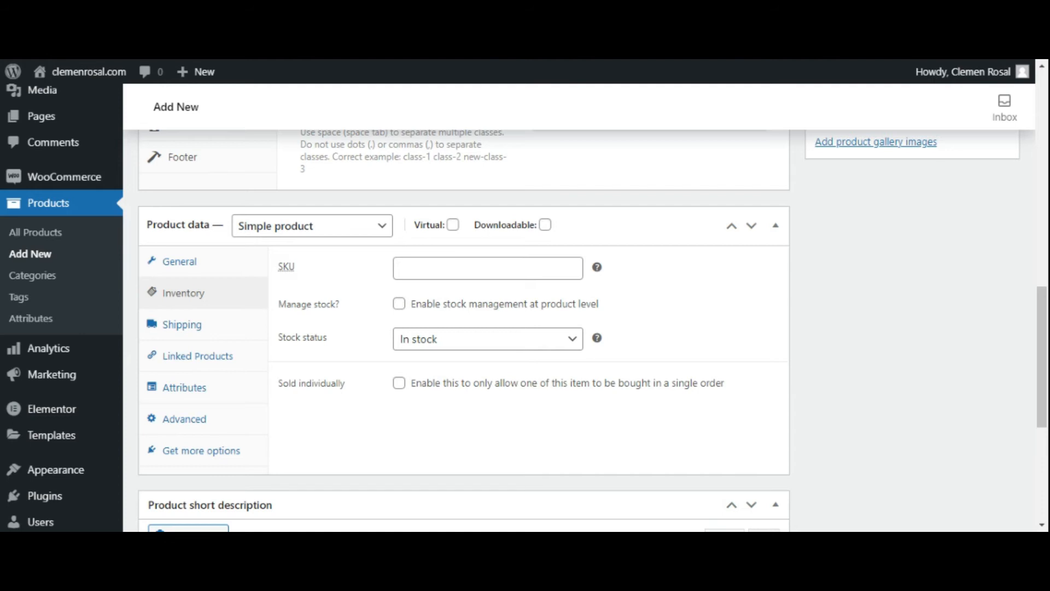
pyautogui.click(399, 304)
pyautogui.click(408, 339)
pyautogui.doubleClick(403, 340)
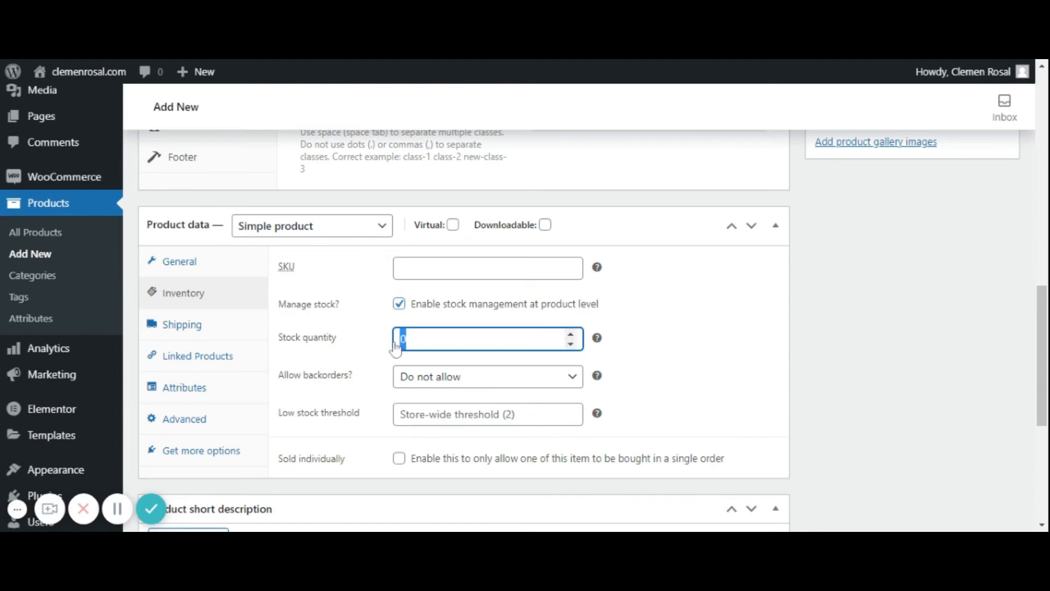
pyautogui.write('15')
# Step: Set backorders to "Allow, but notify customer" and the low stock threshold to 2
pyautogui.press('Tab')
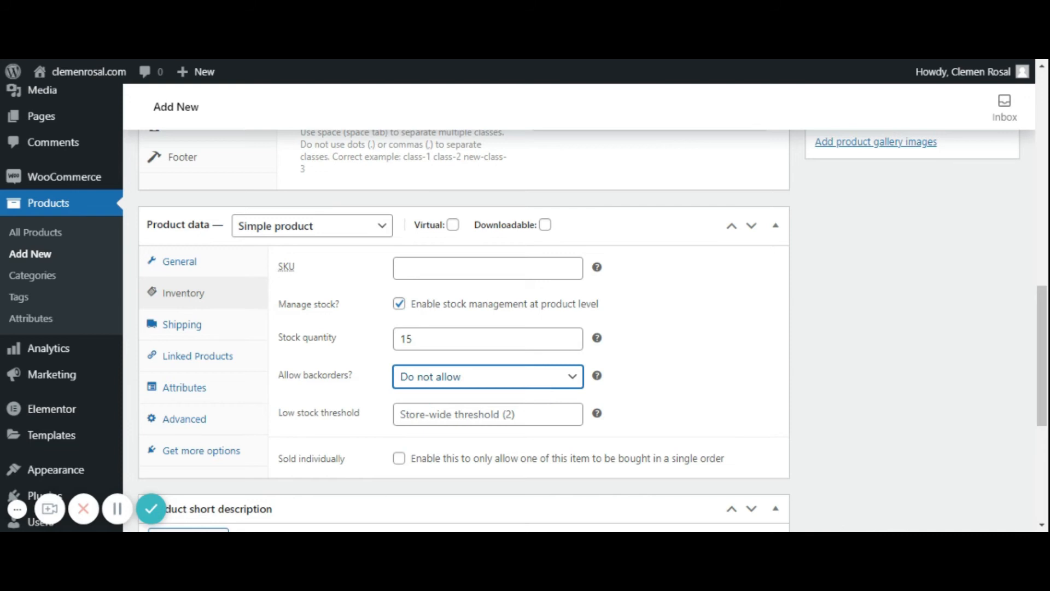
pyautogui.click(463, 410)
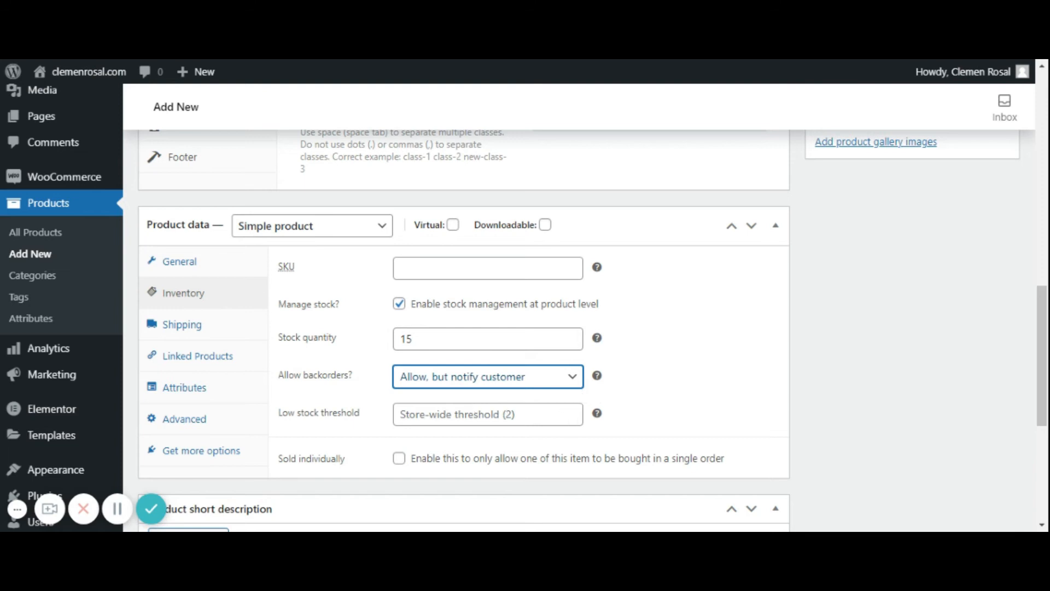
pyautogui.click(151, 508)
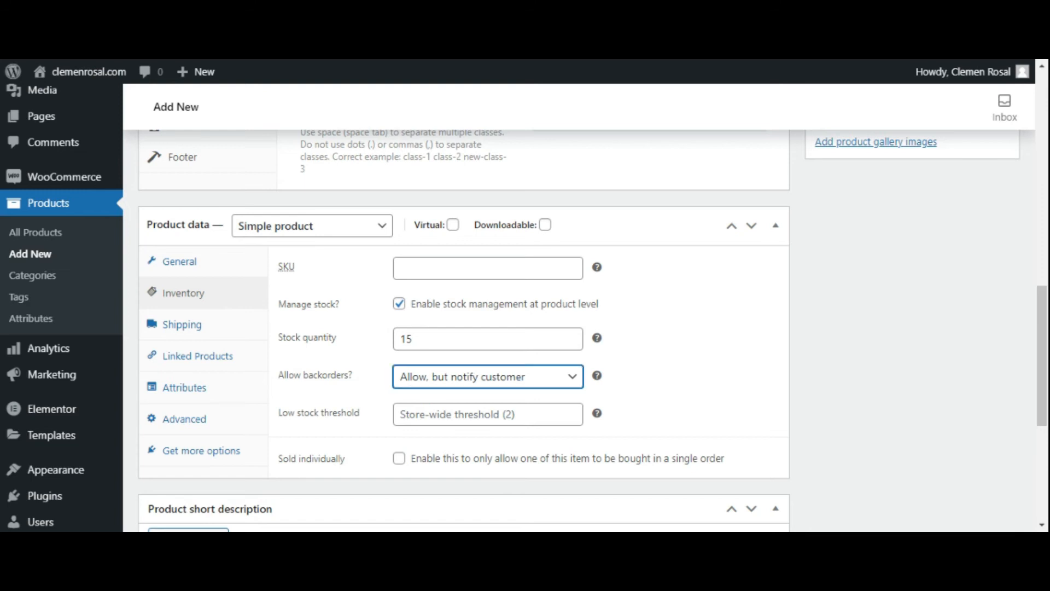
pyautogui.click(450, 414)
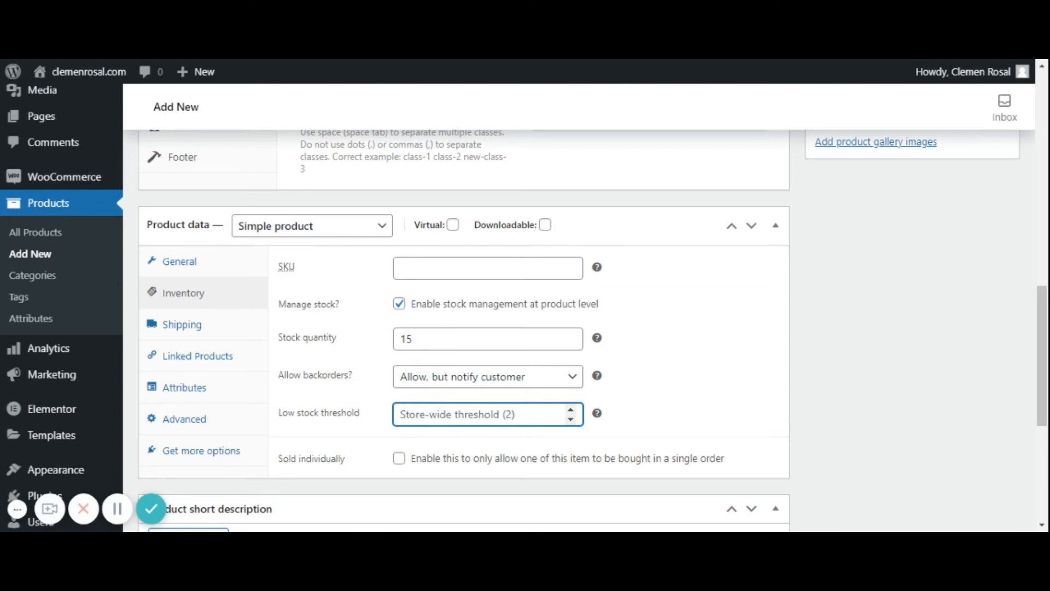
pyautogui.write('2')
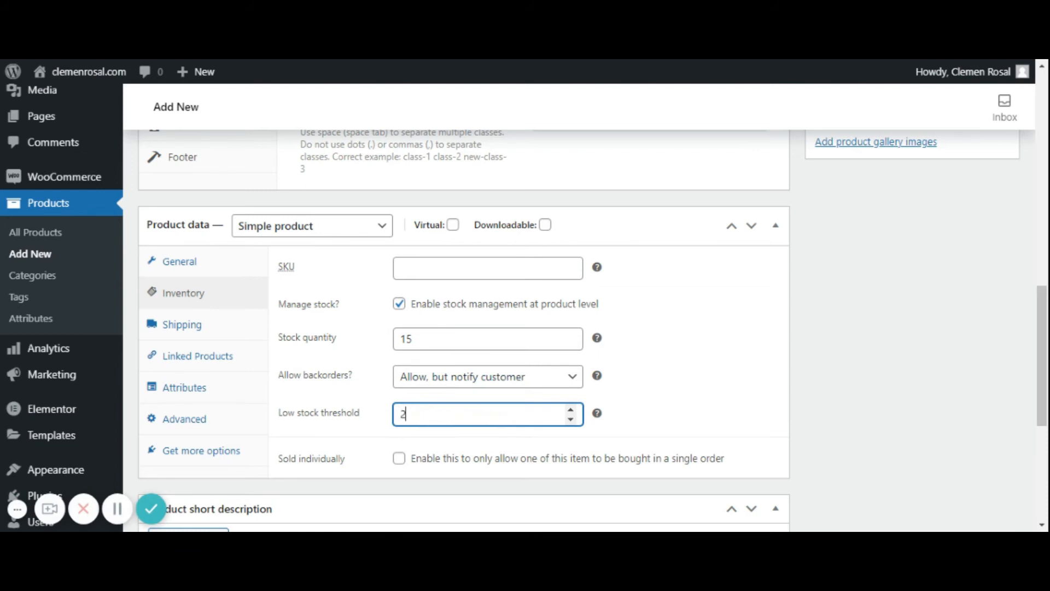
# Step: Set the product's shipping weight to 5 oz, leaving the dimensions empty and keeping "No shipping class"
pyautogui.click(192, 330)
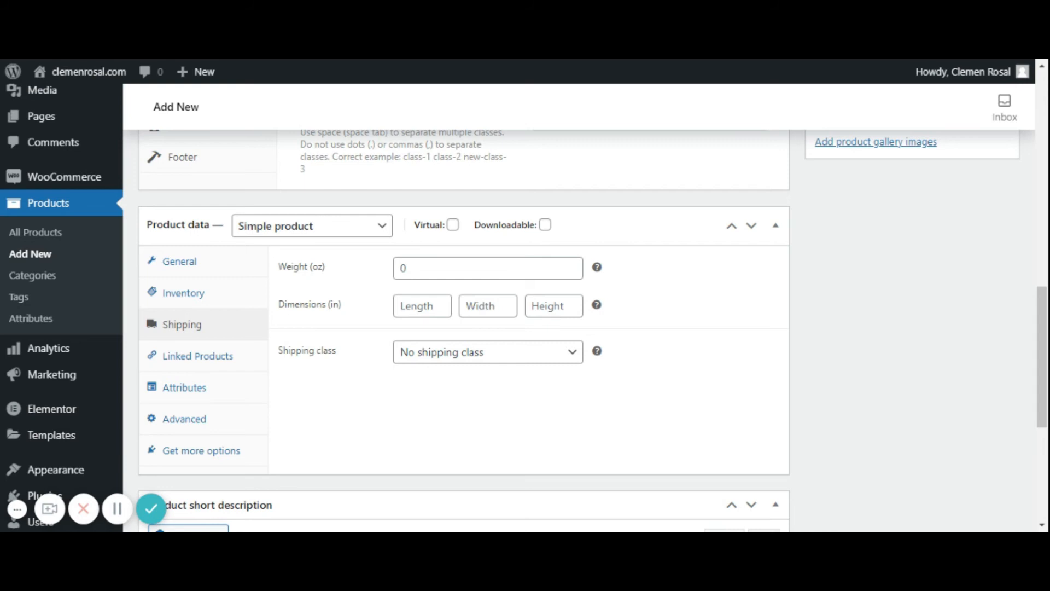
pyautogui.click(401, 268)
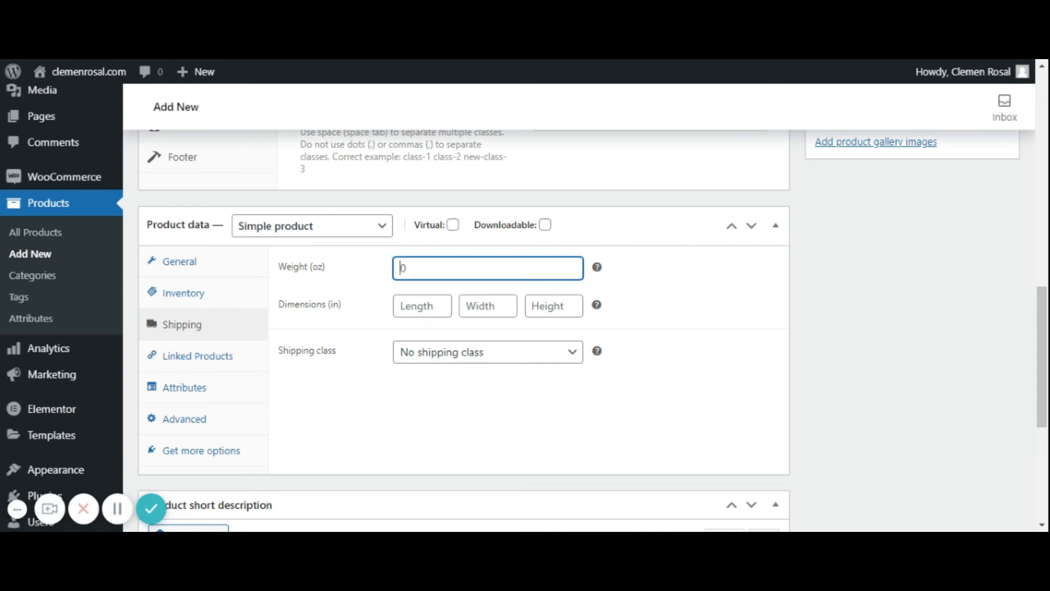
pyautogui.write('5')
pyautogui.press('Tab')
pyautogui.press('Tab')
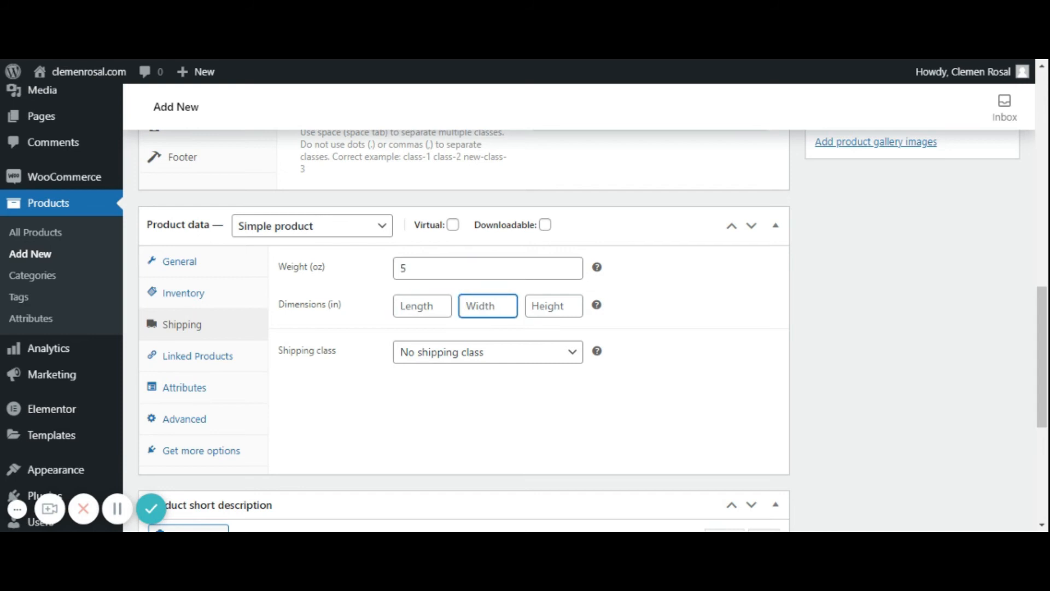
pyautogui.hotkey('shift', 'Tab')
pyautogui.click(425, 355)
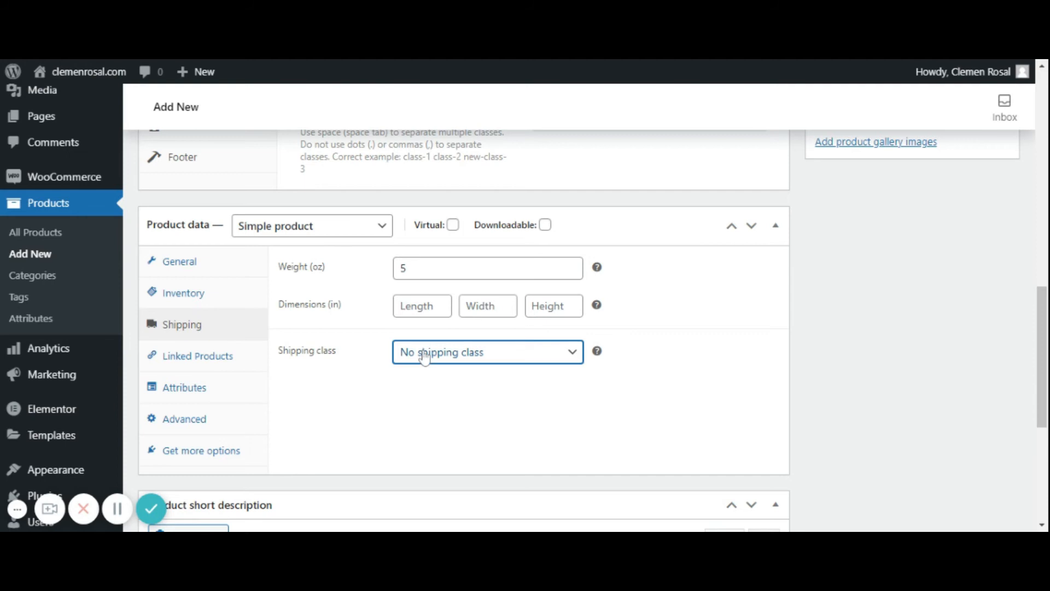
# Step: Look at the linked products settings and the product search for upsells
pyautogui.click(186, 368)
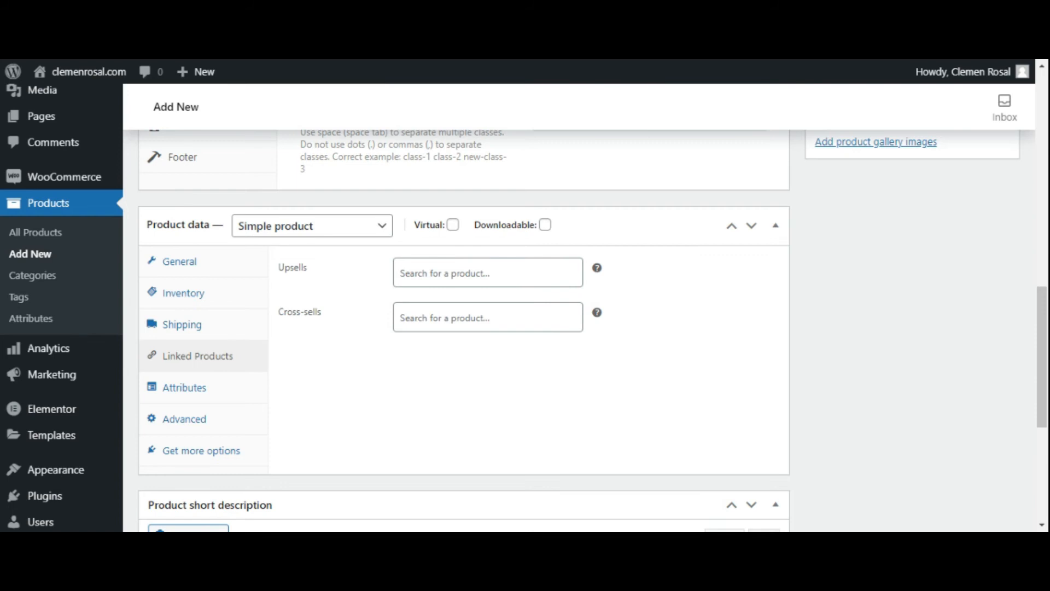
pyautogui.click(445, 276)
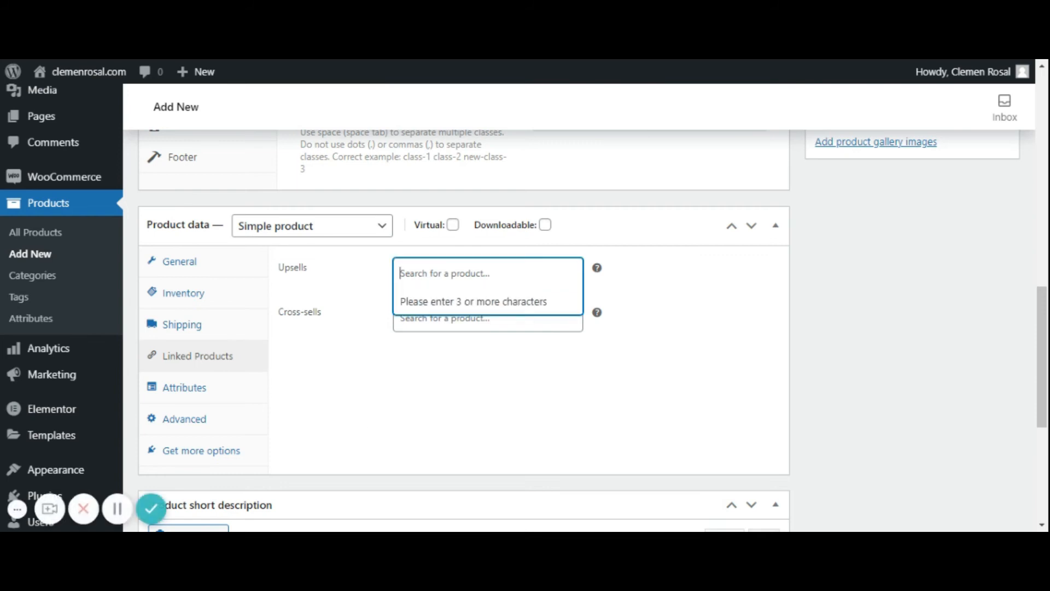
# Step: Add a custom product attribute named "Color" with the values "Pink, Black, Orange"
pyautogui.click(174, 389)
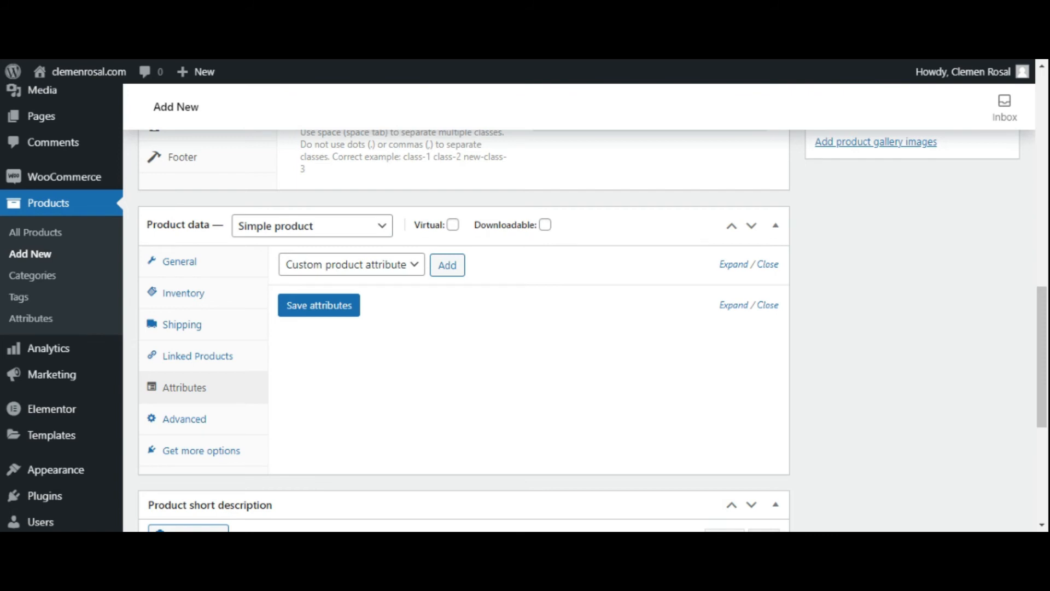
pyautogui.click(389, 265)
pyautogui.click(446, 265)
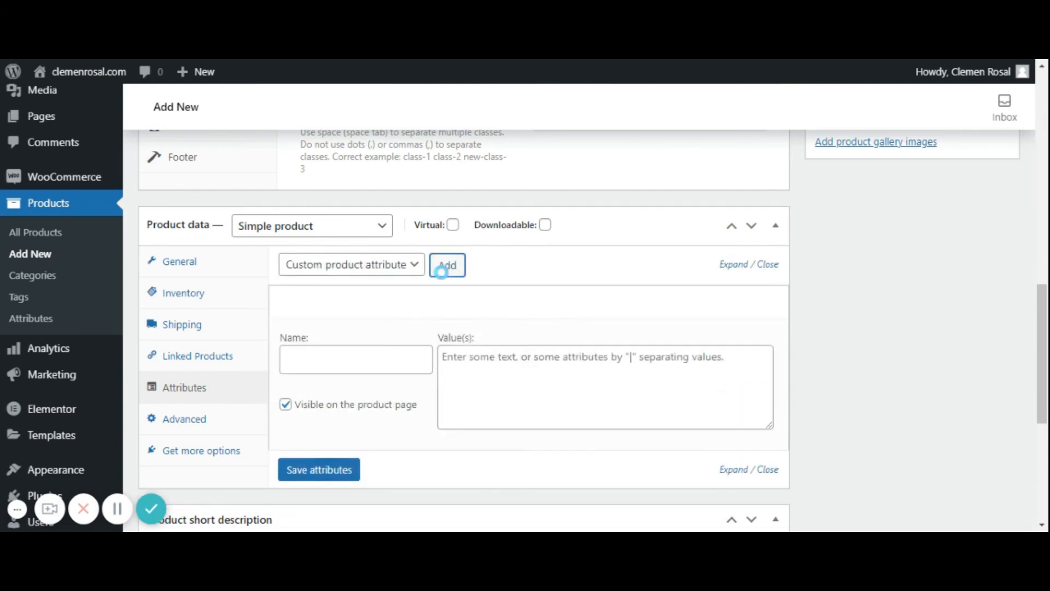
pyautogui.click(383, 359)
pyautogui.write('Colo')
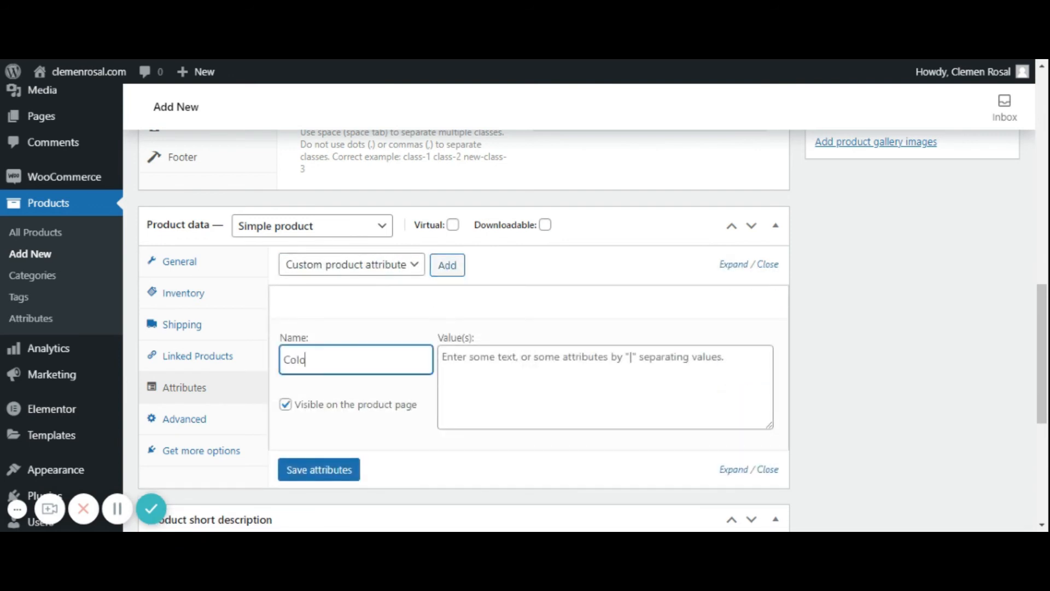
pyautogui.write('r')
pyautogui.click(441, 357)
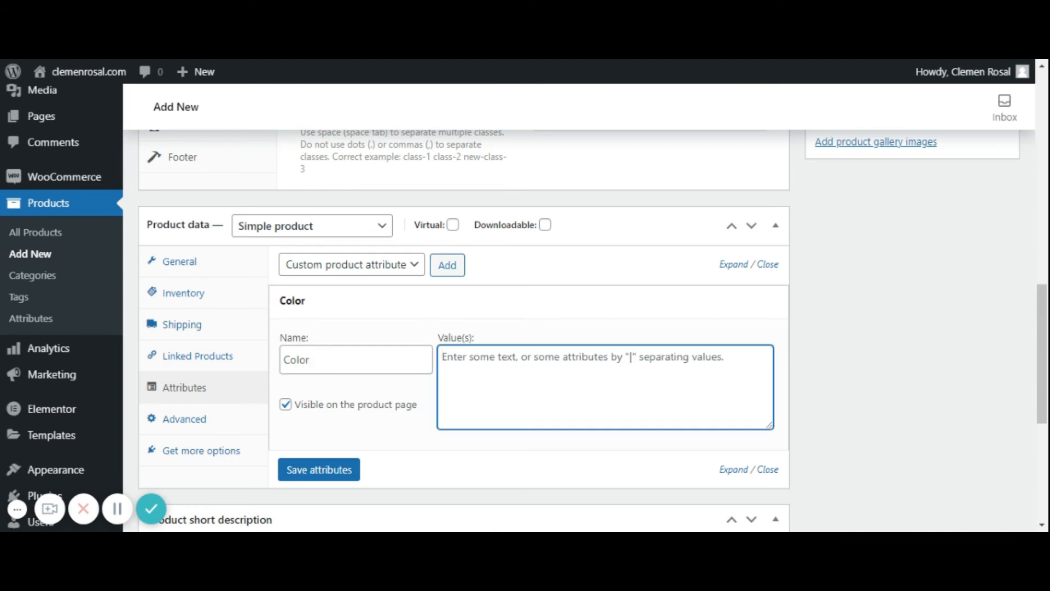
pyautogui.write('Pink, C')
pyautogui.press('BackSpace')
pyautogui.write('Black, Orange')
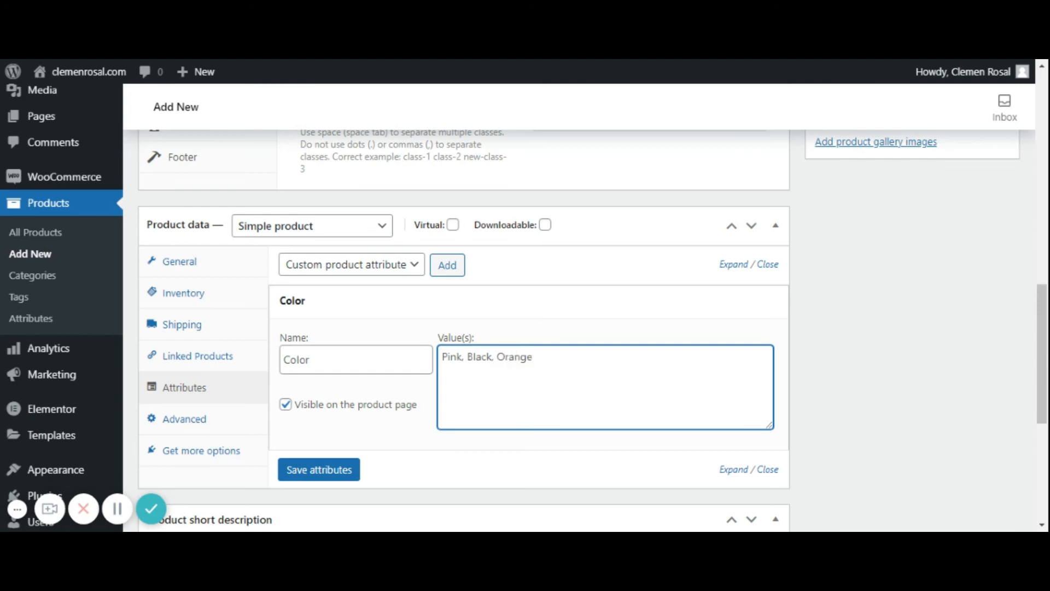
# Step: Save the Color attribute and open the product's advanced settings for the purchase note, menu order and reviews
pyautogui.click(347, 471)
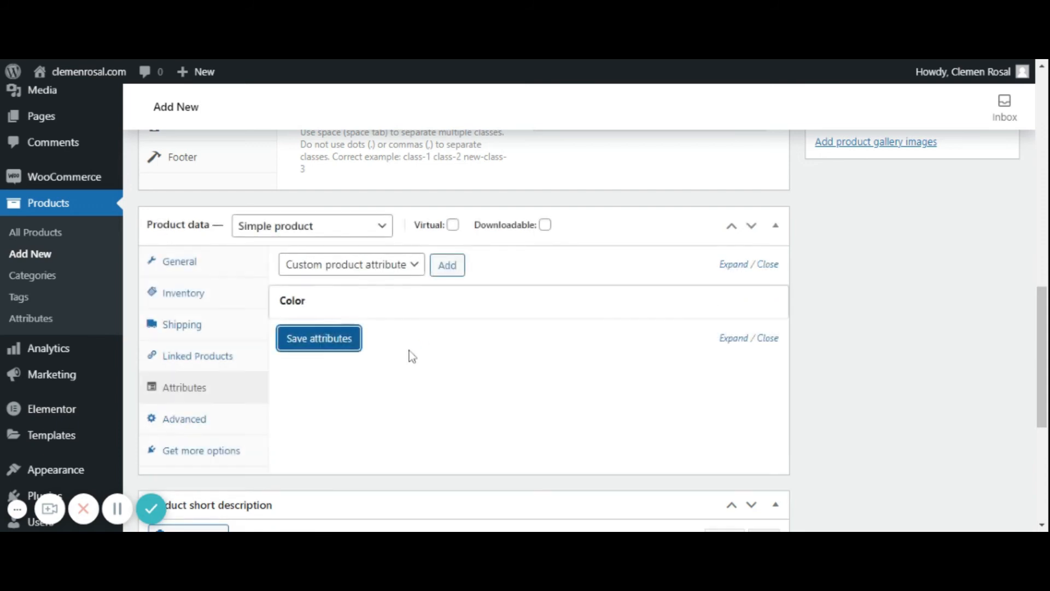
pyautogui.click(186, 422)
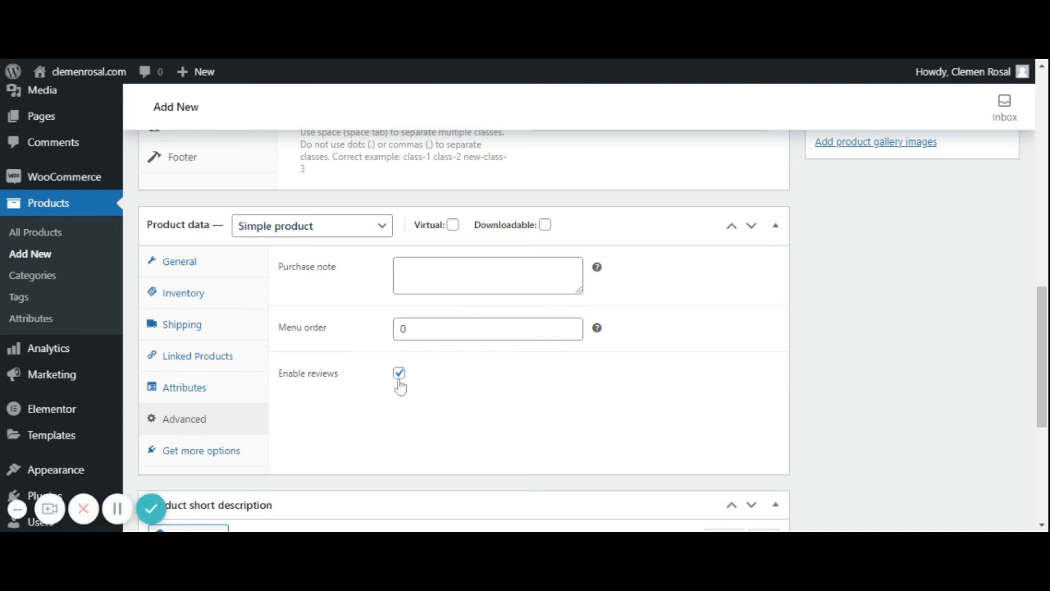
# Step: Create a new product category named "T-shirt" without a parent and assign it to the product
pyautogui.scroll(4, 562, 394)
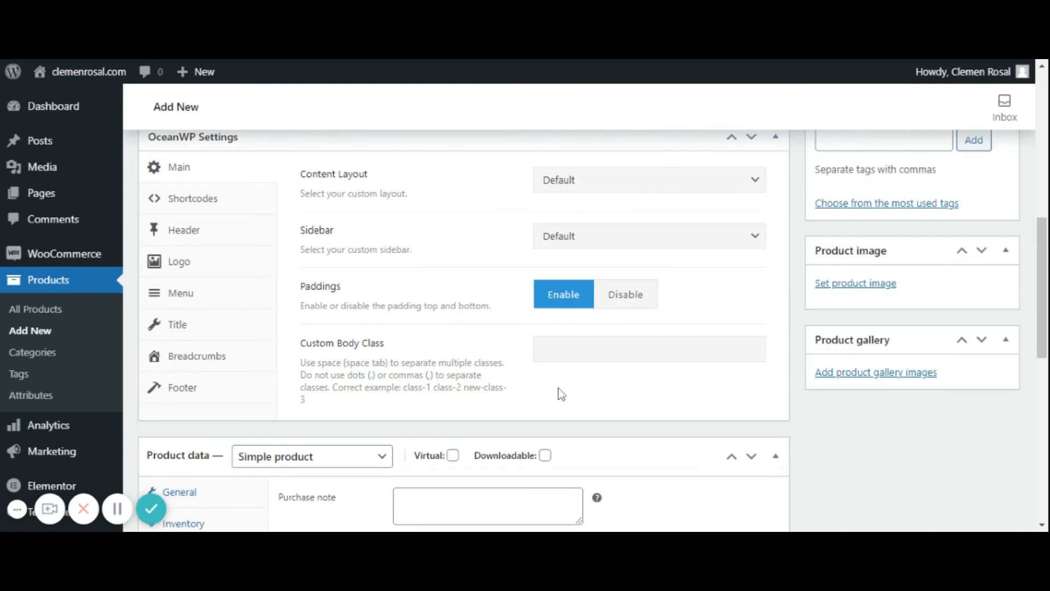
pyautogui.scroll(6, 720, 379)
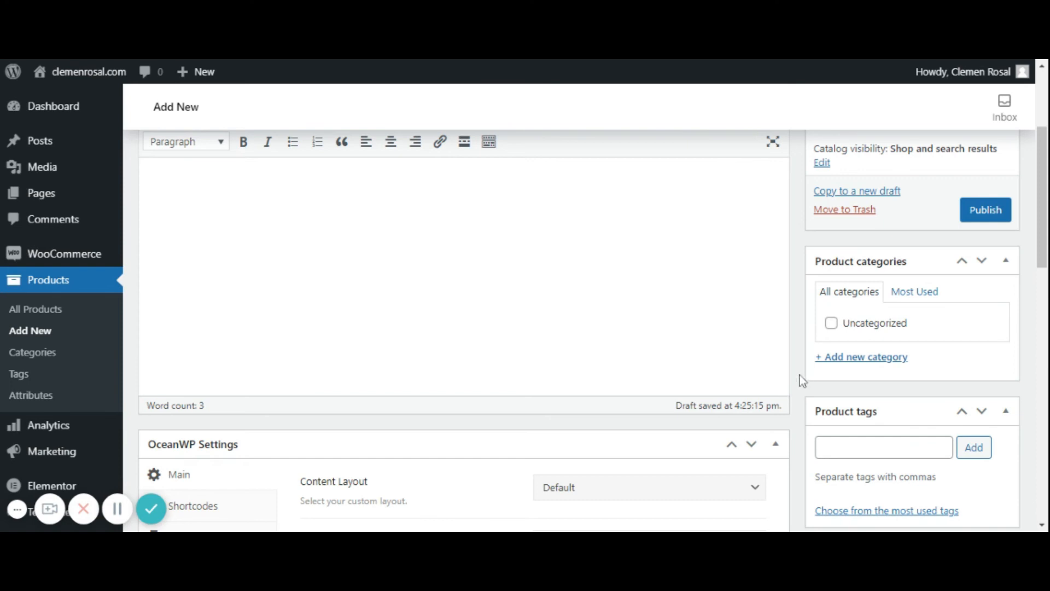
pyautogui.click(865, 358)
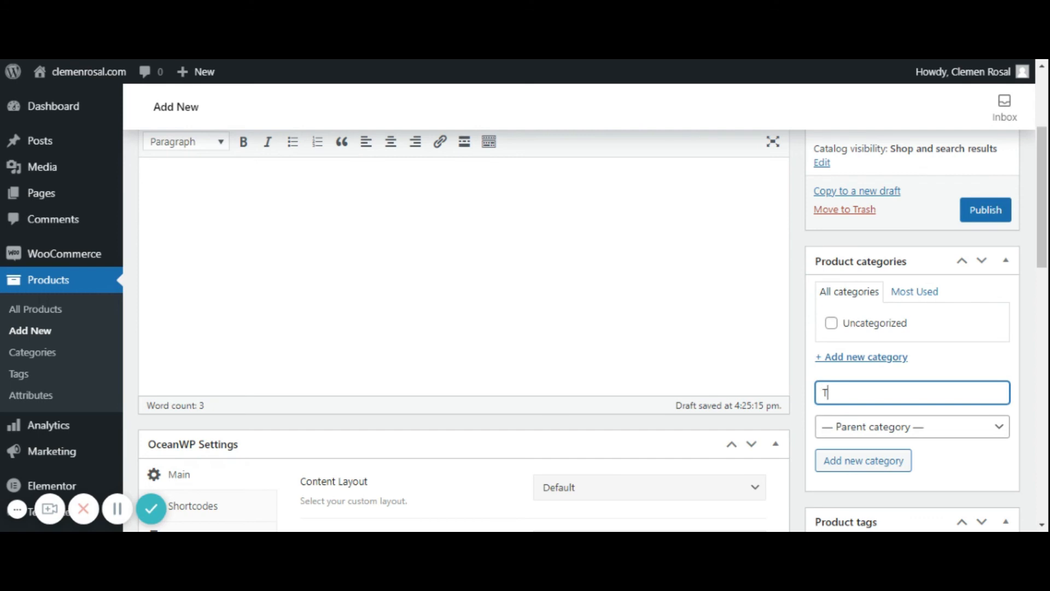
pyautogui.write('shirt')
pyautogui.click(849, 463)
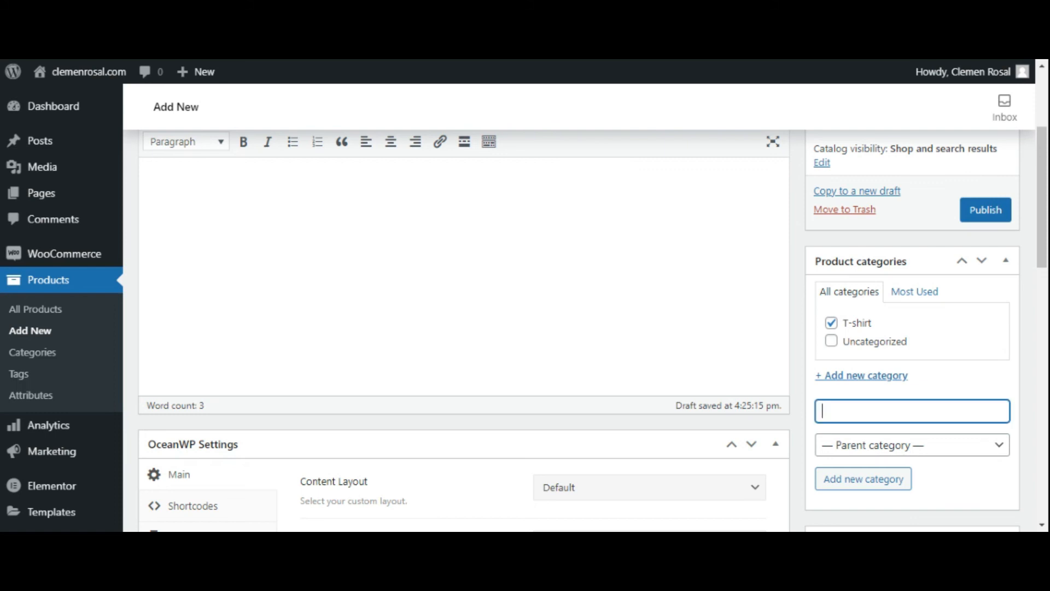
# Step: Set the pink T-shirt picture paypal-1.jpg from the media library as the product image
pyautogui.scroll(-1, 836, 363)
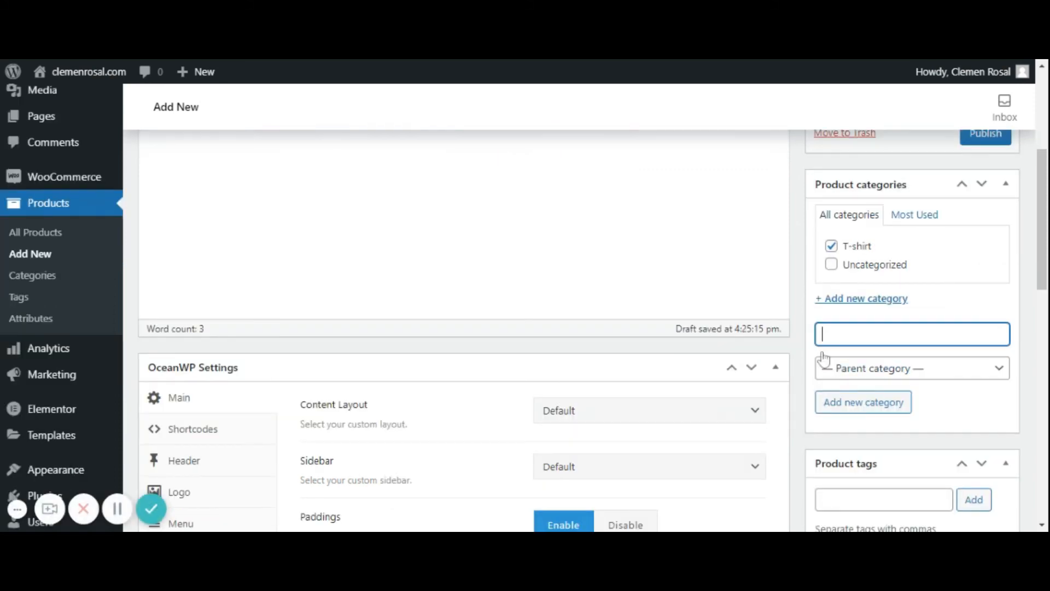
pyautogui.scroll(-2, 826, 325)
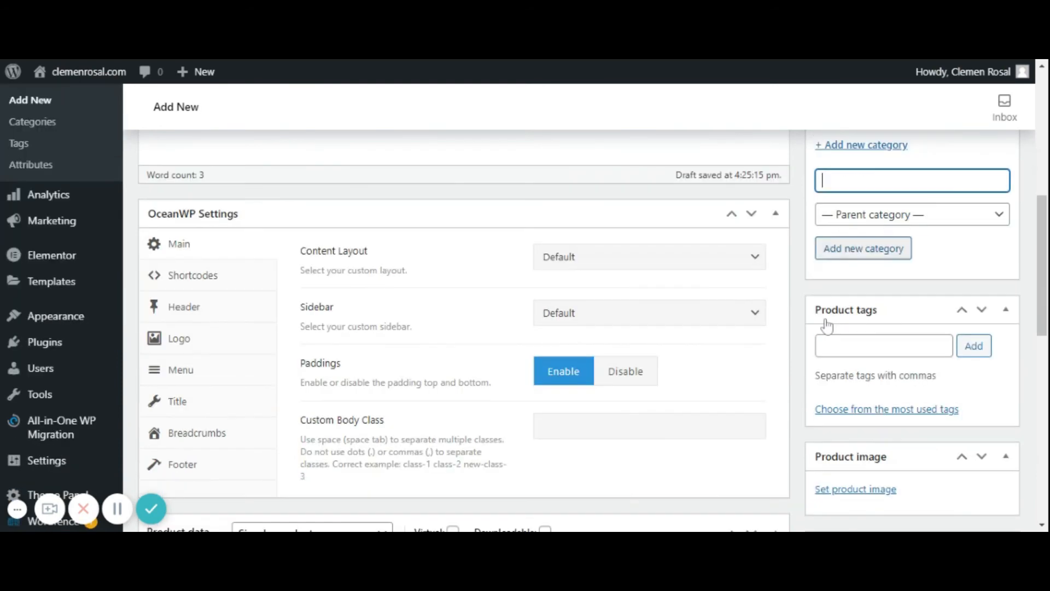
pyautogui.scroll(-1, 823, 317)
pyautogui.scroll(-1, 825, 342)
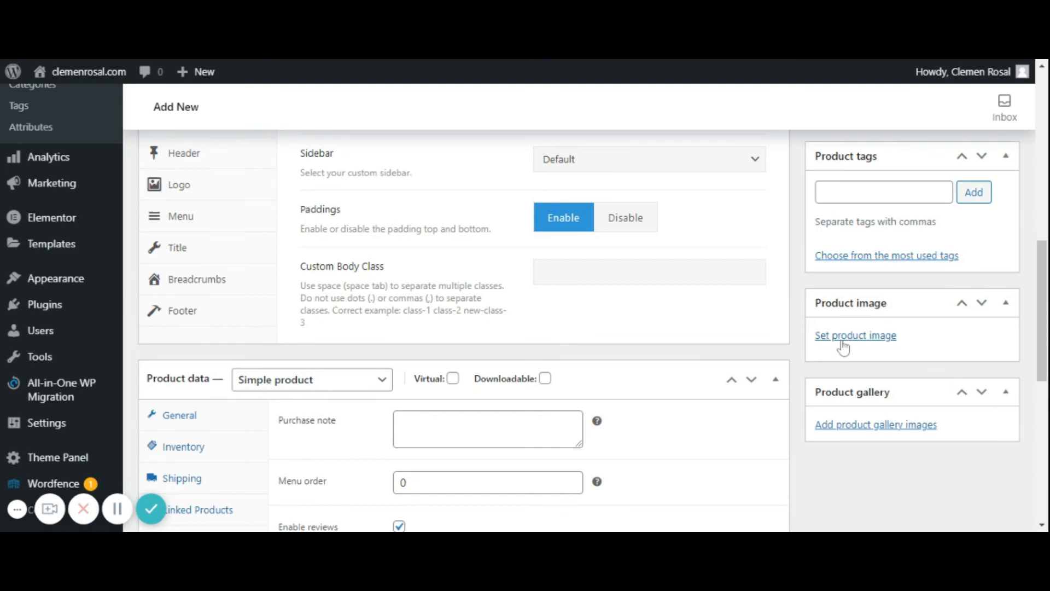
pyautogui.scroll(-1, 842, 345)
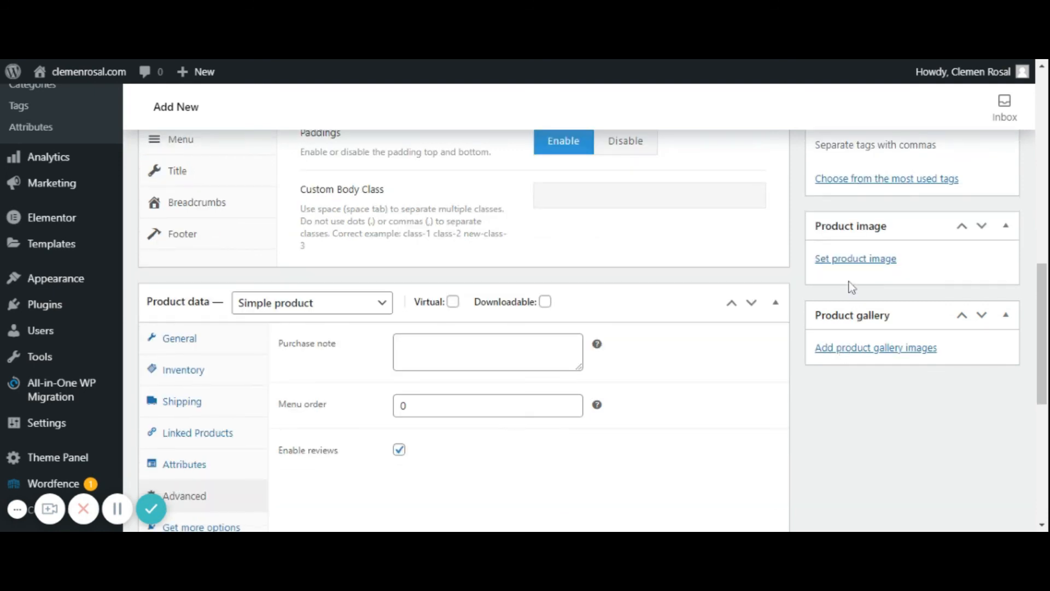
pyautogui.click(847, 261)
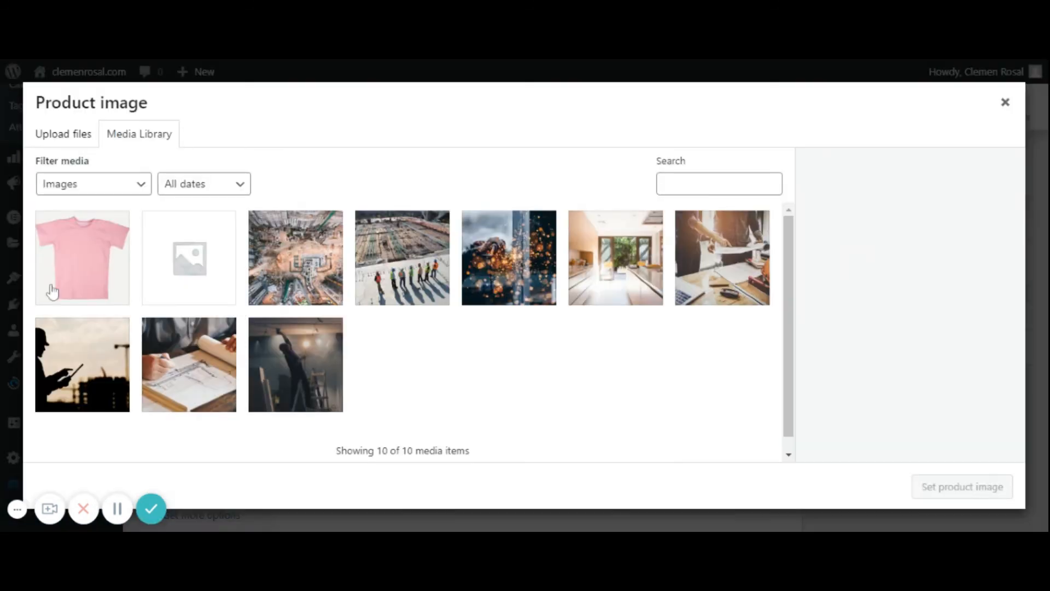
pyautogui.click(60, 272)
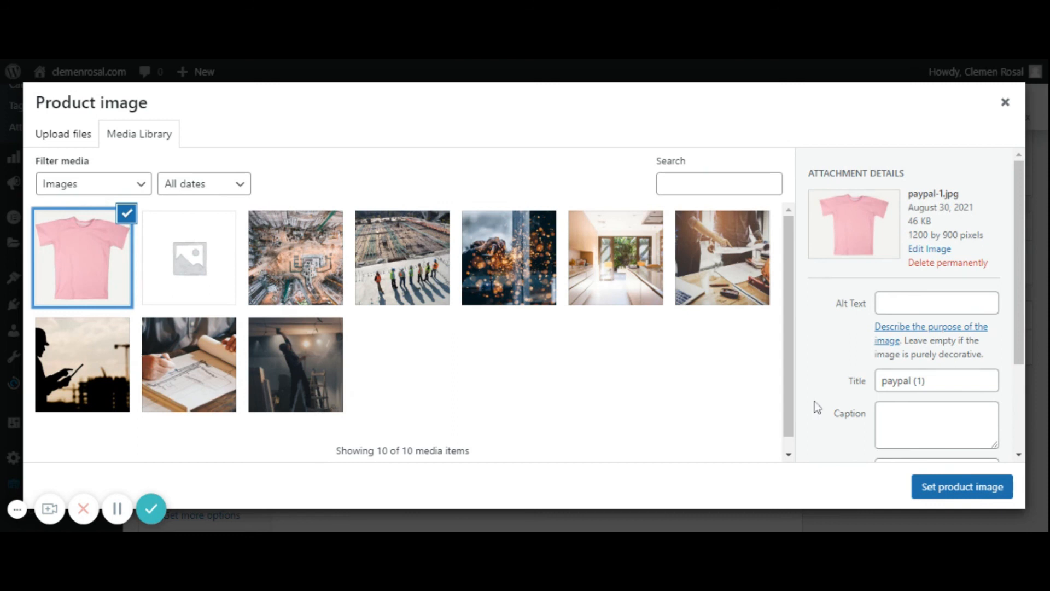
pyautogui.click(961, 487)
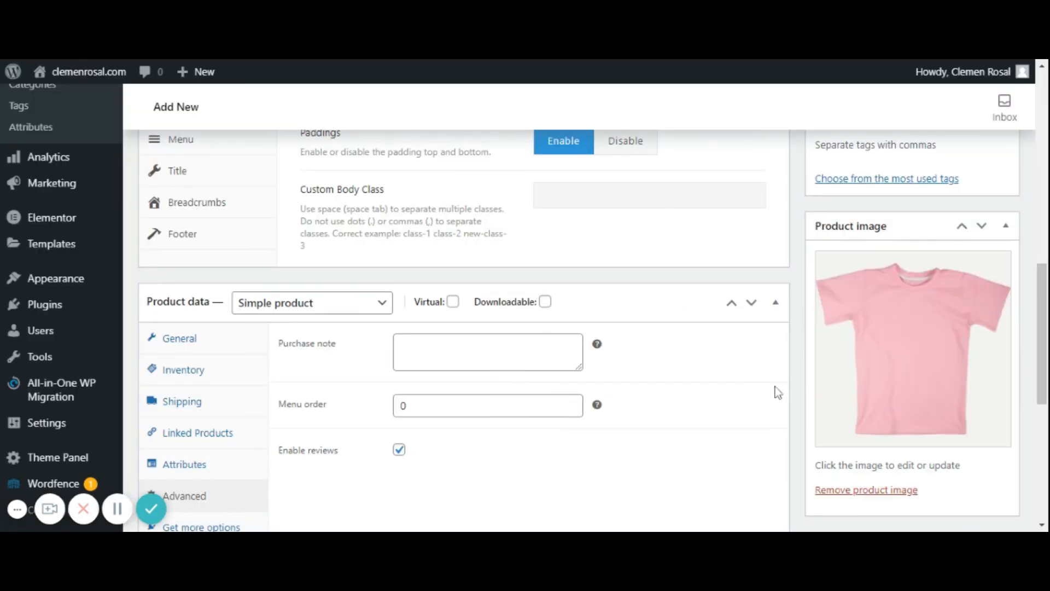
# Step: Add the pink T-shirt picture from the media library to the product gallery
pyautogui.scroll(-4, 809, 377)
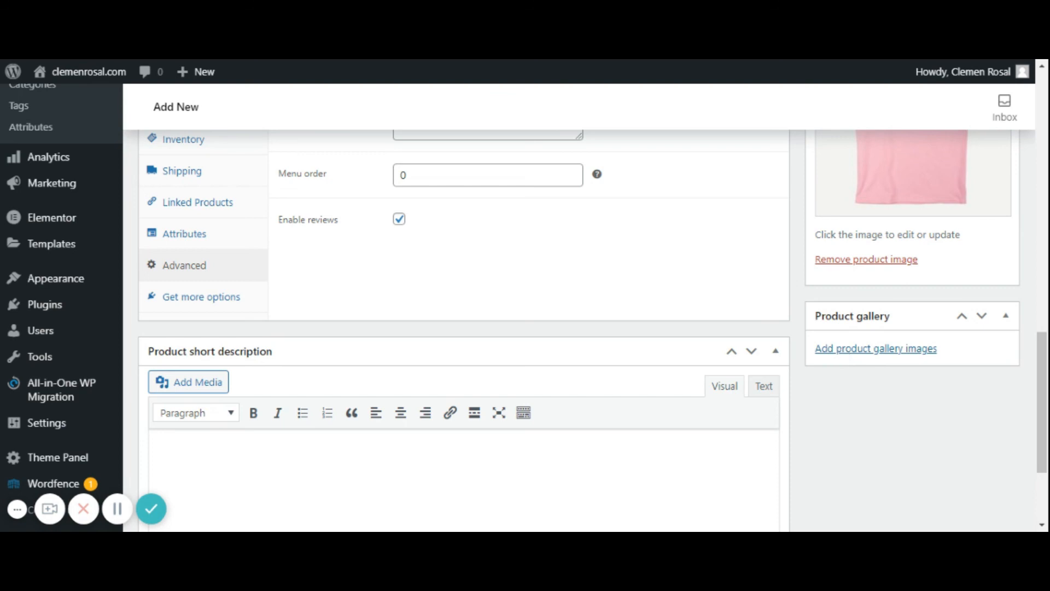
pyautogui.click(873, 350)
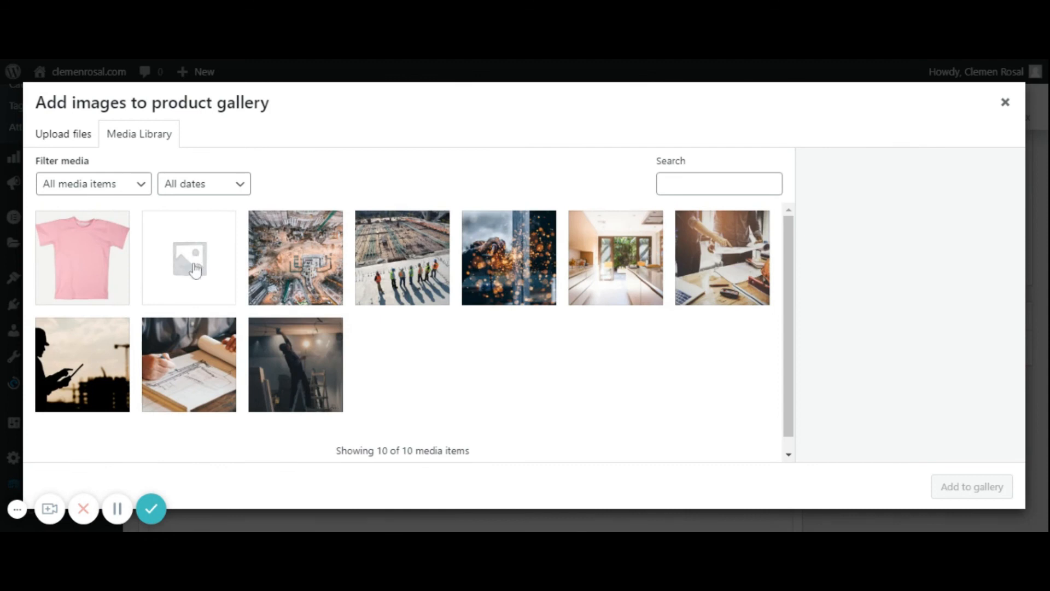
pyautogui.click(72, 144)
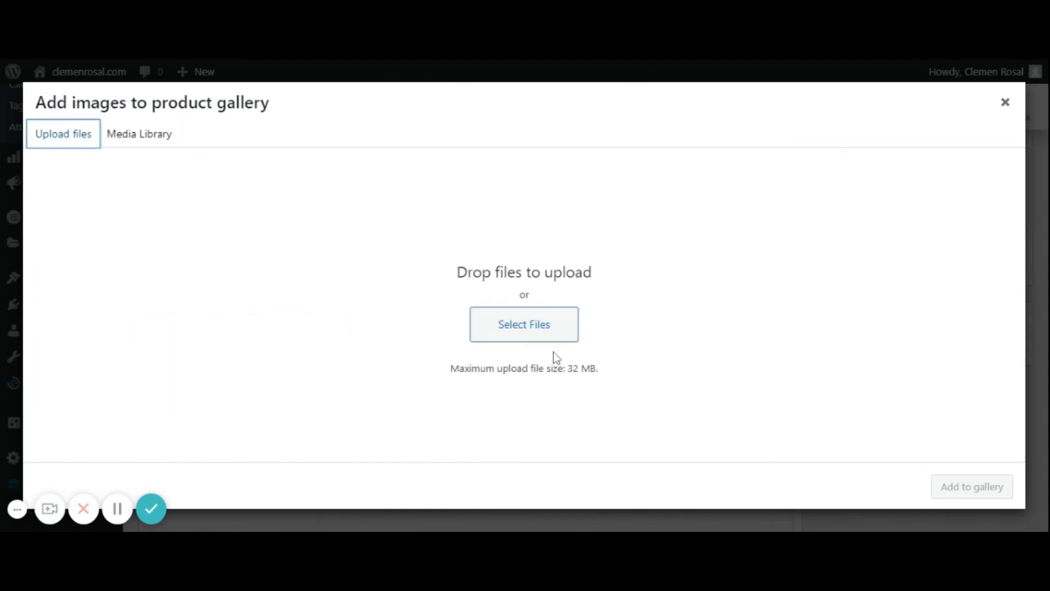
pyautogui.click(139, 133)
pyautogui.click(66, 251)
pyautogui.click(964, 486)
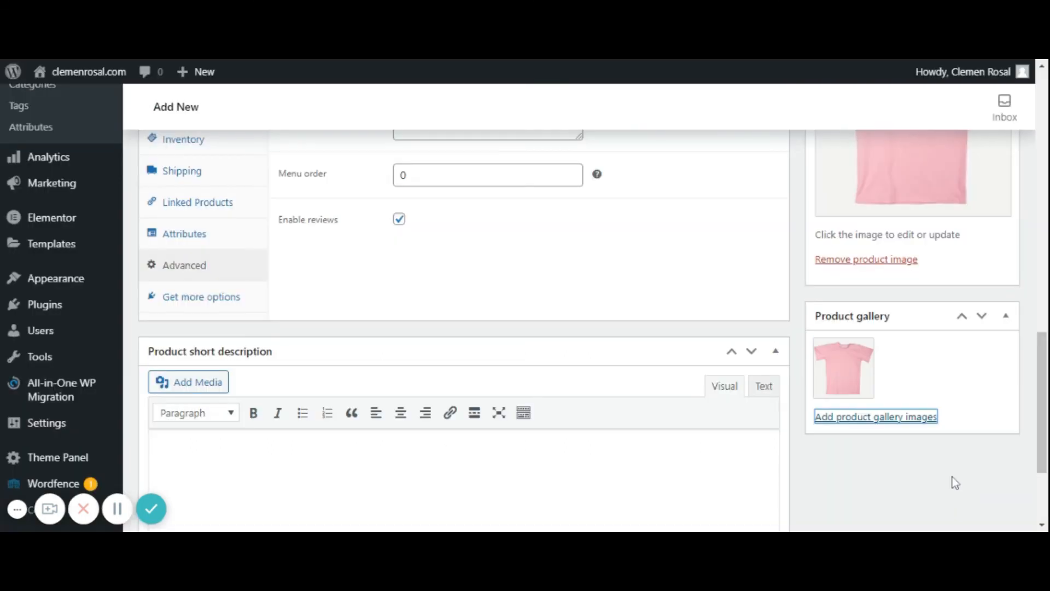
# Step: Leave the short description empty and publish the T-shirt product
pyautogui.scroll(-3, 876, 397)
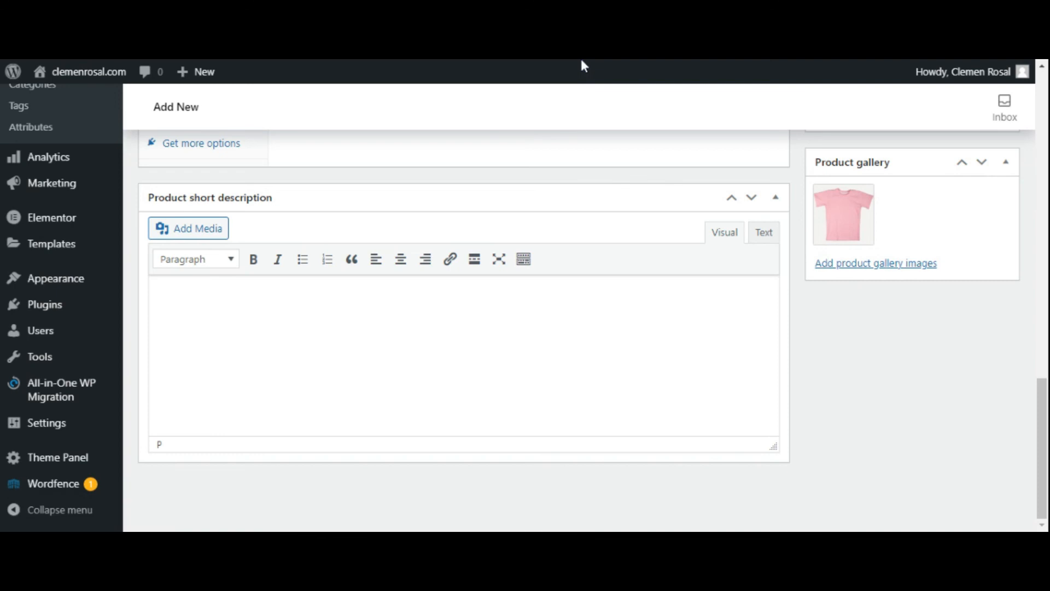
pyautogui.scroll(8, 740, 449)
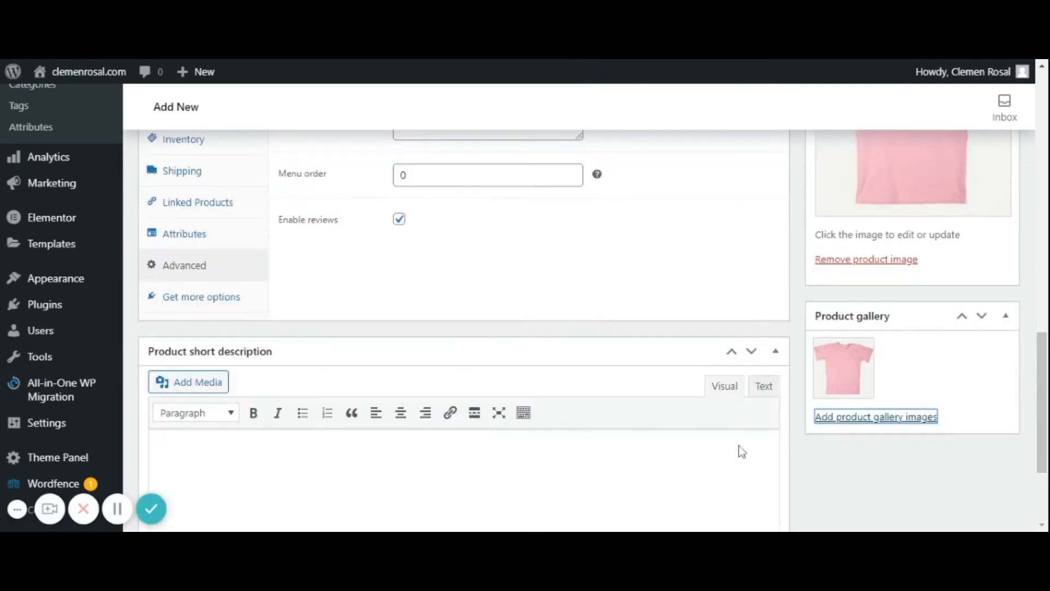
pyautogui.scroll(10, 741, 452)
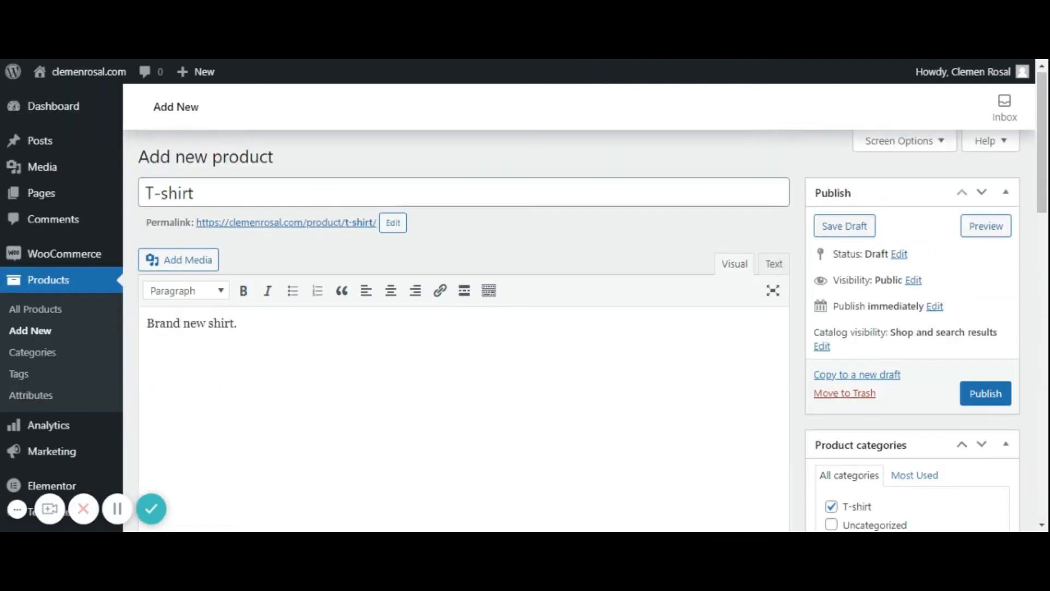
pyautogui.click(978, 400)
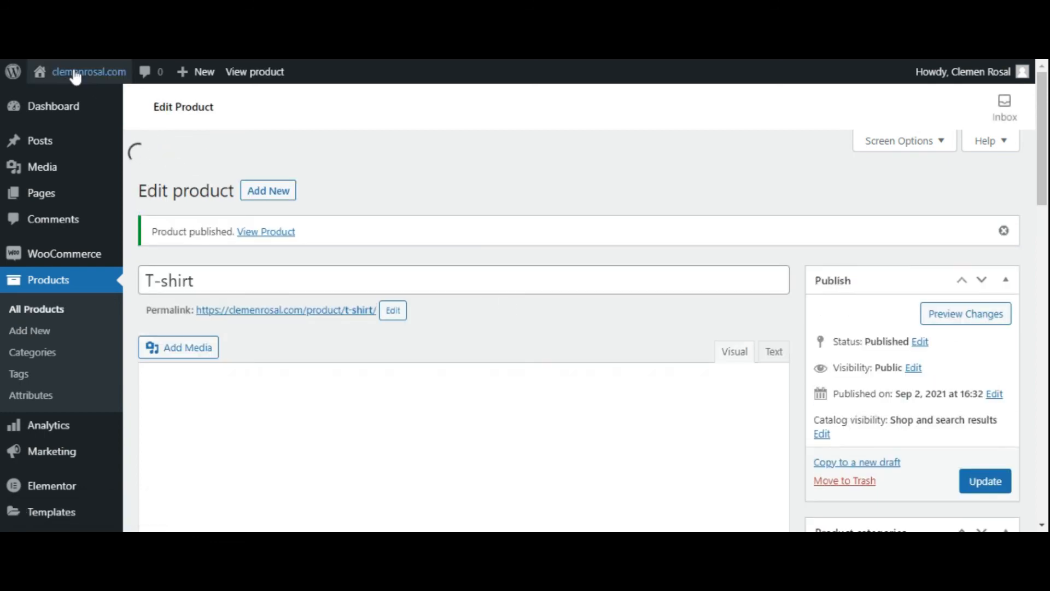
# Step: View the published T-shirt on the store's product page and check its price, stock, category, images and description
pyautogui.moveTo(76, 78)
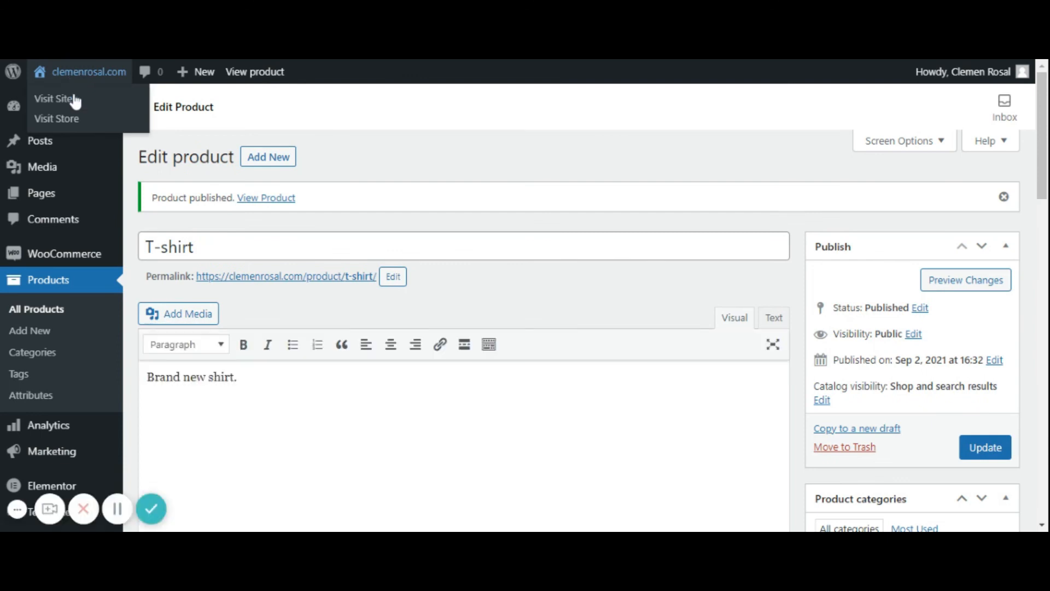
pyautogui.click(272, 201)
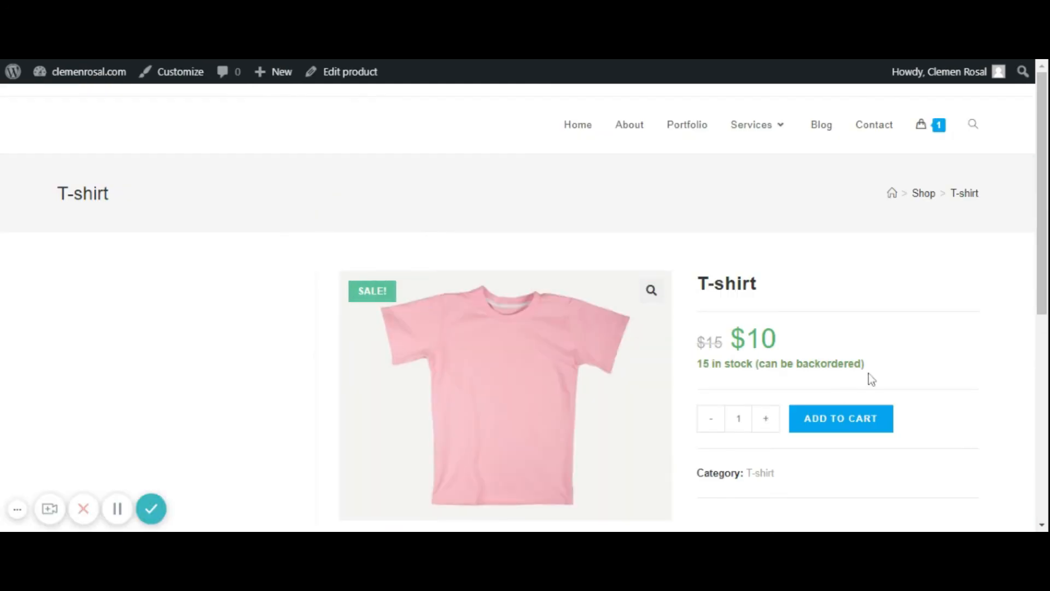
pyautogui.scroll(-1, 934, 355)
pyautogui.scroll(-1, 934, 355)
pyautogui.scroll(1, 932, 354)
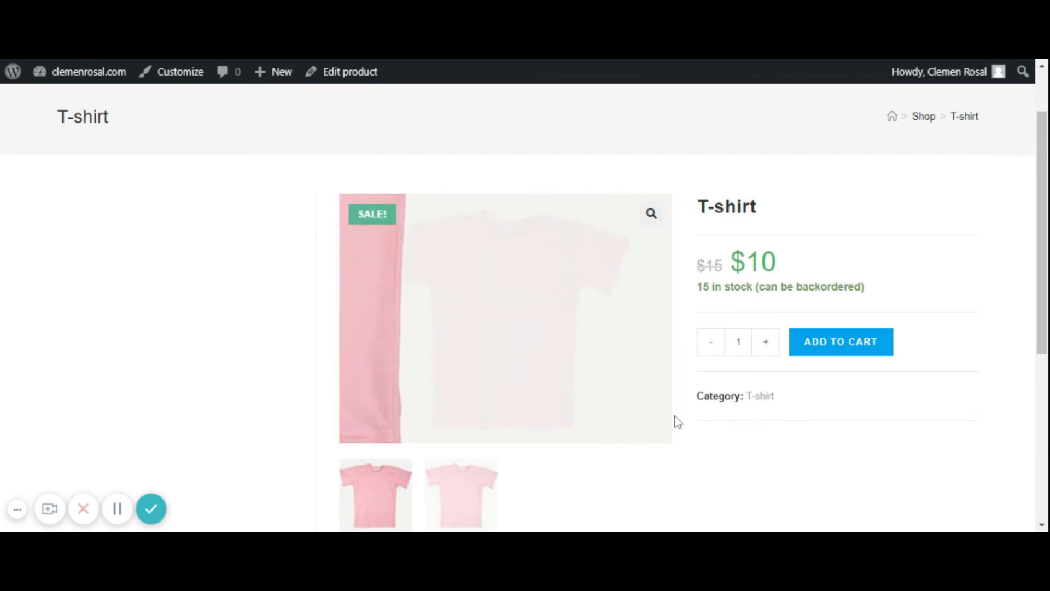
pyautogui.scroll(-1, 673, 421)
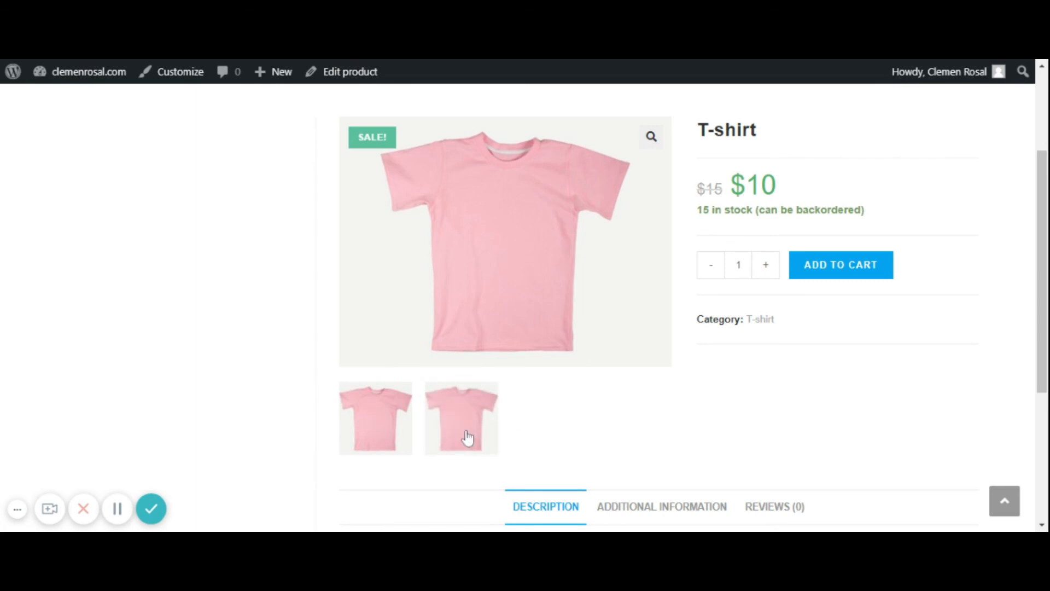
pyautogui.scroll(-3, 644, 414)
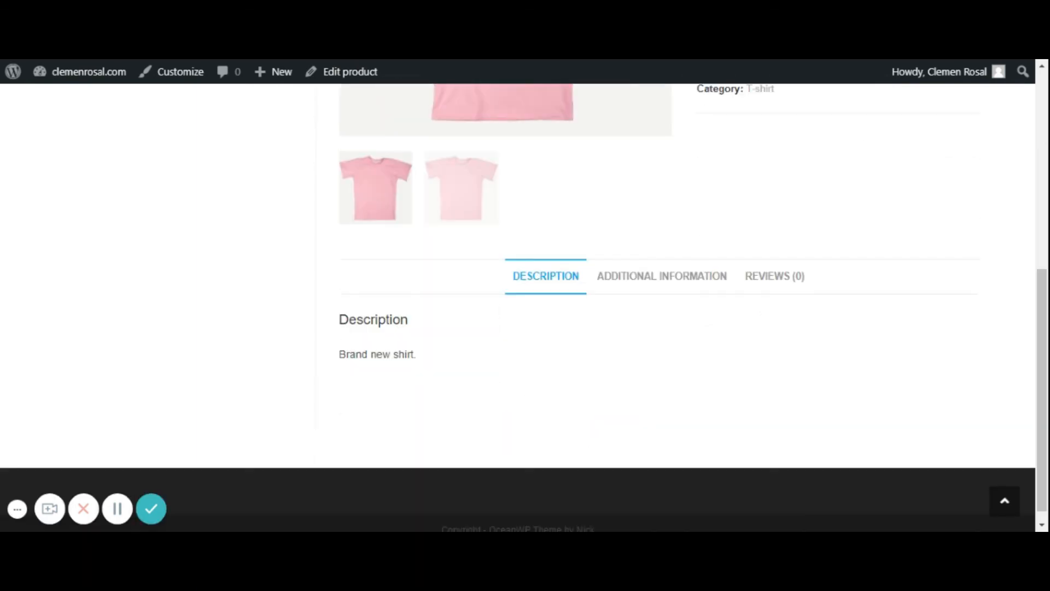
# Step: Check the additional information and the reviews section on the T-shirt's product page
pyautogui.click(671, 283)
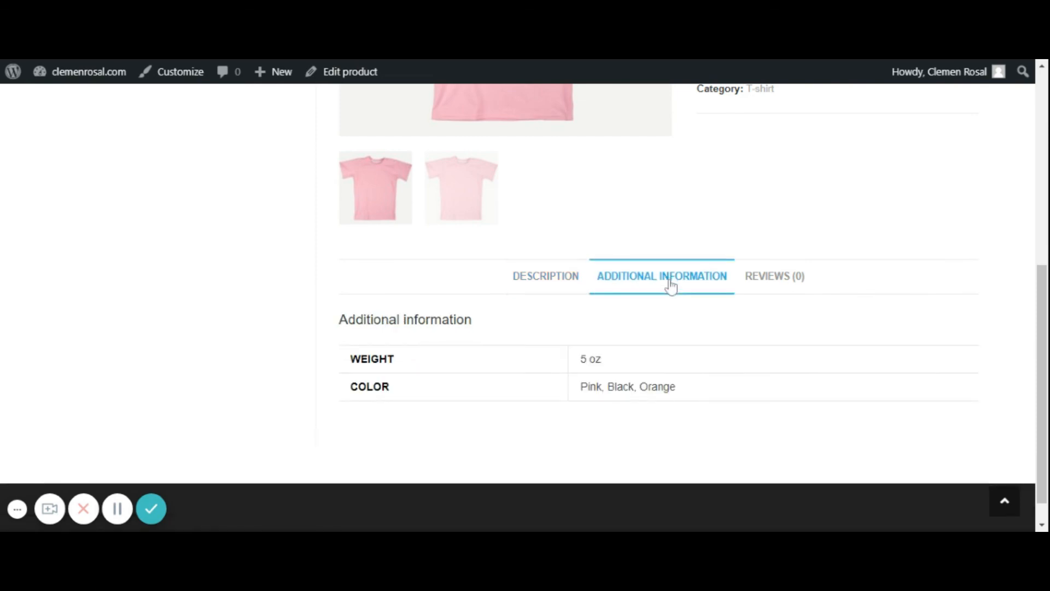
pyautogui.click(763, 282)
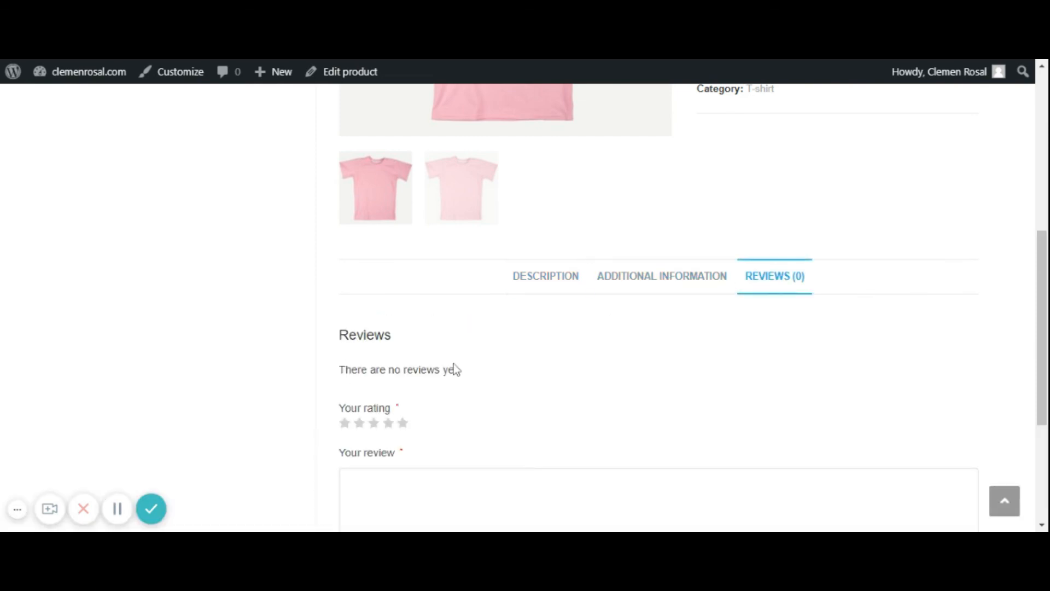
pyautogui.scroll(-1, 452, 368)
pyautogui.scroll(-1, 463, 368)
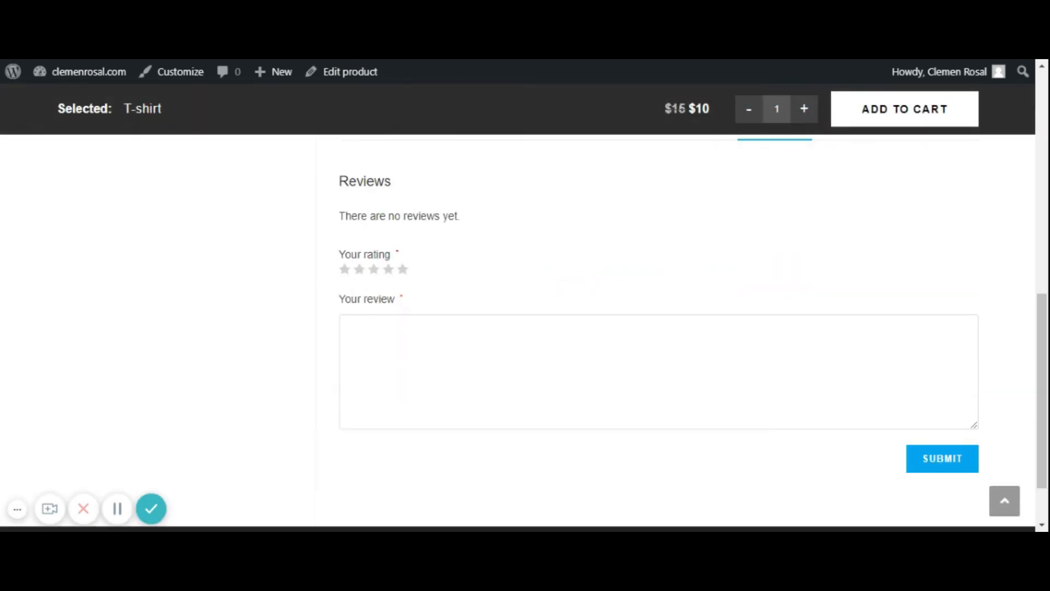
pyautogui.scroll(8, 583, 366)
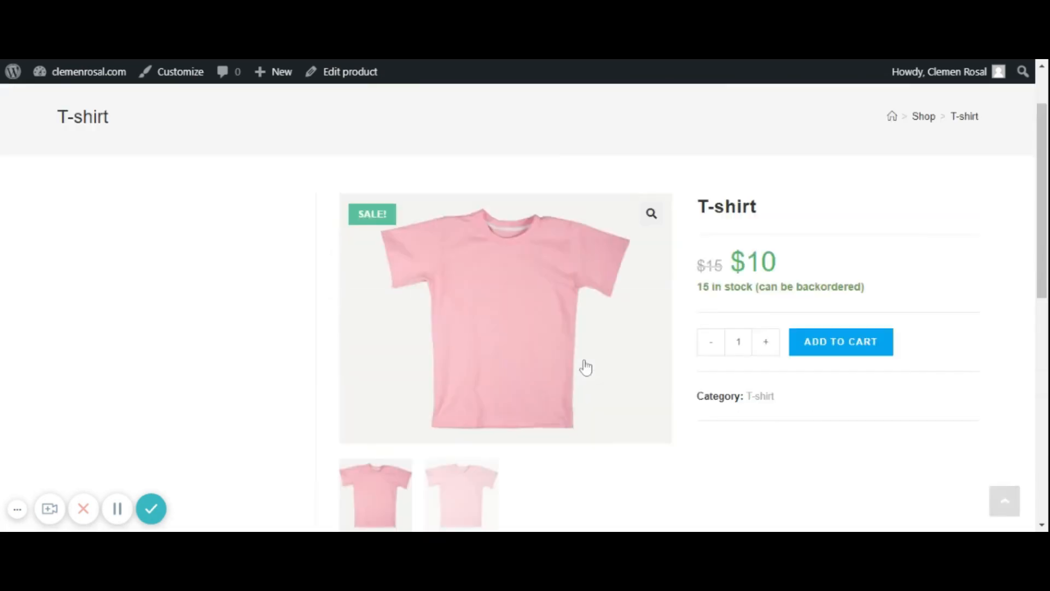